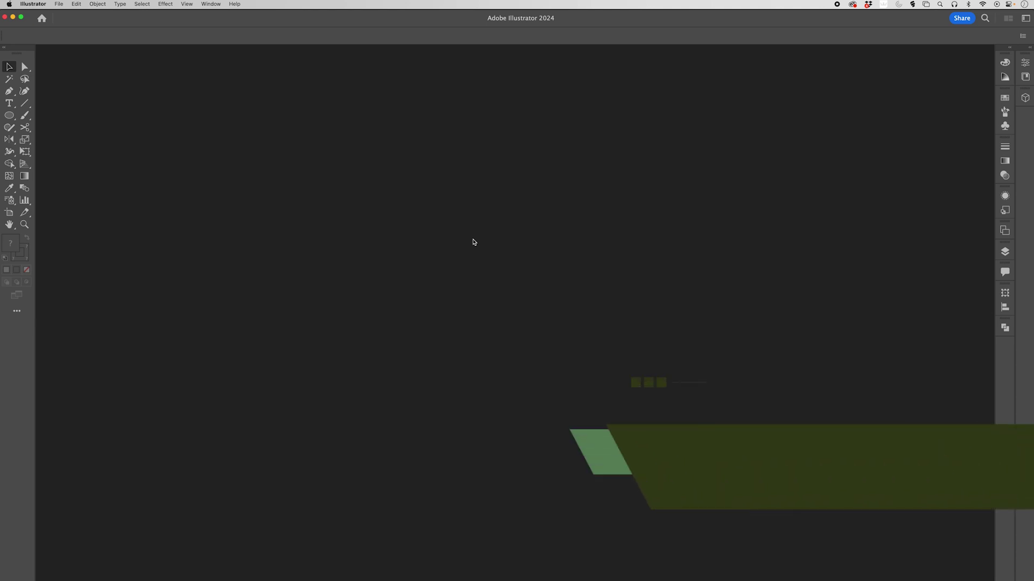
Create a new 10 x 10 in CMYK print document with one artboard.
{"action": "key", "text": "super+n"}
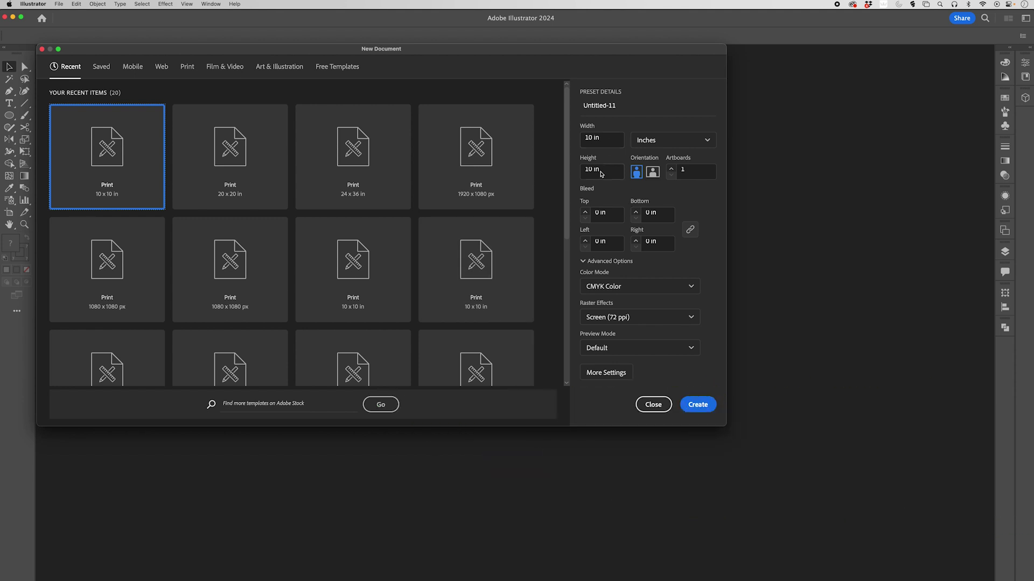
{"action": "left_click", "coordinate": [699, 405]}
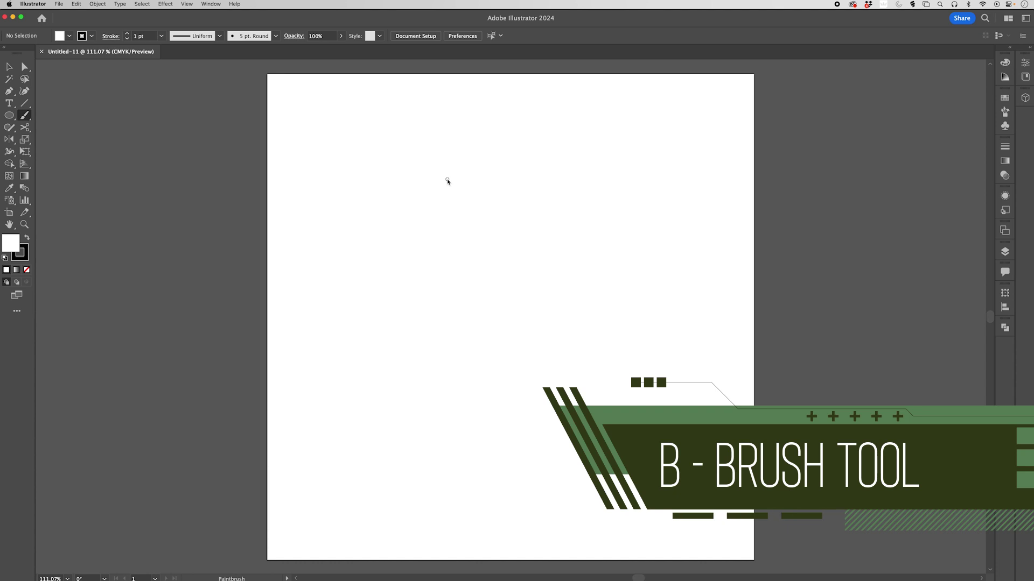
{"action": "key", "text": "b"}
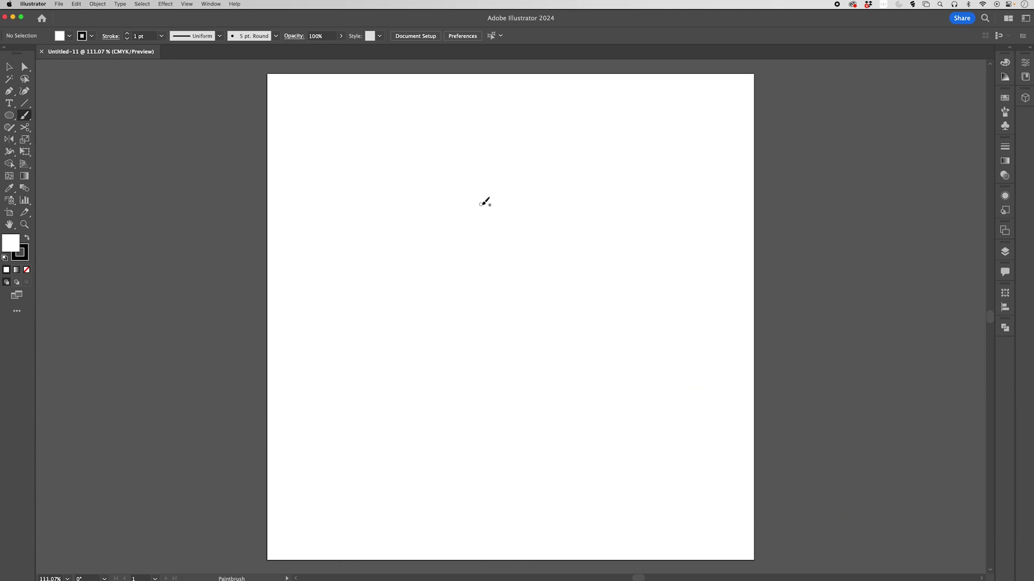
Draw a rounded bubble-letter E in one 5 pt black Paintbrush stroke, Fidelity kept at Smooth.
{"action": "mouse_move", "coordinate": [475, 212]}
{"action": "left_mouse_down"}
{"action": "mouse_move", "coordinate": [569, 225]}
{"action": "mouse_move", "coordinate": [622, 217]}
{"action": "mouse_move", "coordinate": [648, 190]}
{"action": "mouse_move", "coordinate": [646, 164]}
{"action": "mouse_move", "coordinate": [596, 131]}
{"action": "mouse_move", "coordinate": [473, 132]}
{"action": "mouse_move", "coordinate": [425, 154]}
{"action": "mouse_move", "coordinate": [390, 224]}
{"action": "mouse_move", "coordinate": [389, 325]}
{"action": "mouse_move", "coordinate": [432, 404]}
{"action": "mouse_move", "coordinate": [504, 435]}
{"action": "mouse_move", "coordinate": [556, 439]}
{"action": "mouse_move", "coordinate": [605, 424]}
{"action": "mouse_move", "coordinate": [635, 394]}
{"action": "mouse_move", "coordinate": [635, 353]}
{"action": "mouse_move", "coordinate": [616, 333]}
{"action": "mouse_move", "coordinate": [583, 325]}
{"action": "mouse_move", "coordinate": [488, 336]}
{"action": "mouse_move", "coordinate": [479, 316]}
{"action": "mouse_move", "coordinate": [490, 302]}
{"action": "mouse_move", "coordinate": [548, 301]}
{"action": "mouse_move", "coordinate": [566, 278]}
{"action": "mouse_move", "coordinate": [557, 258]}
{"action": "mouse_move", "coordinate": [533, 249]}
{"action": "mouse_move", "coordinate": [471, 240]}
{"action": "left_mouse_up"}
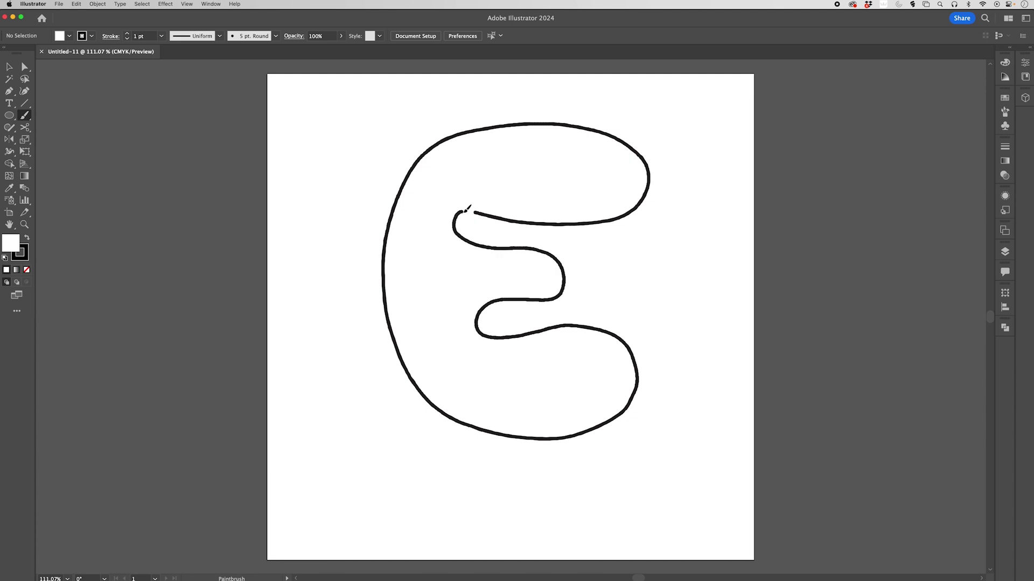
{"action": "left_click_drag", "start_coordinate": [477, 212], "coordinate": [474, 212]}
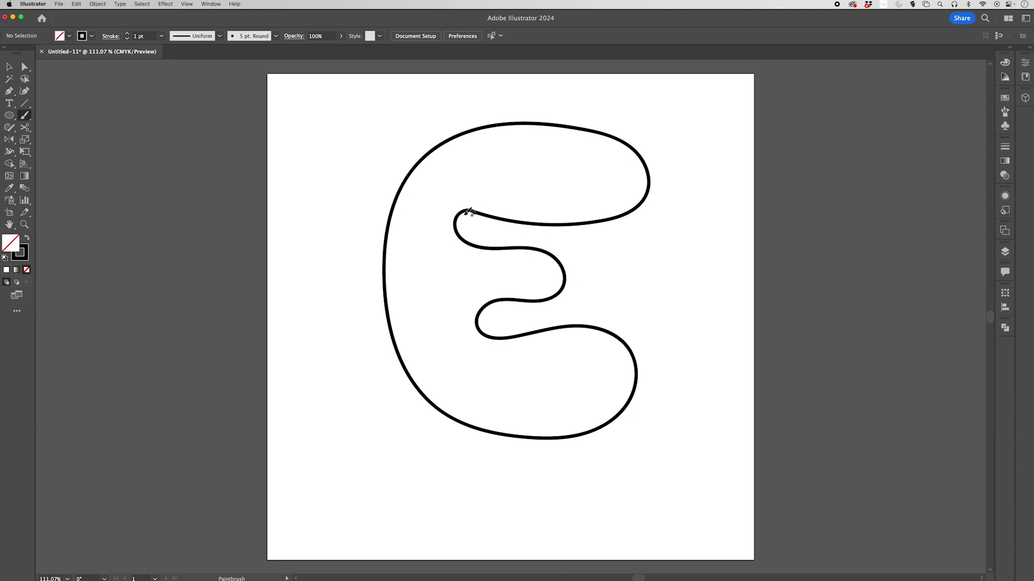
{"action": "double_click", "coordinate": [25, 115]}
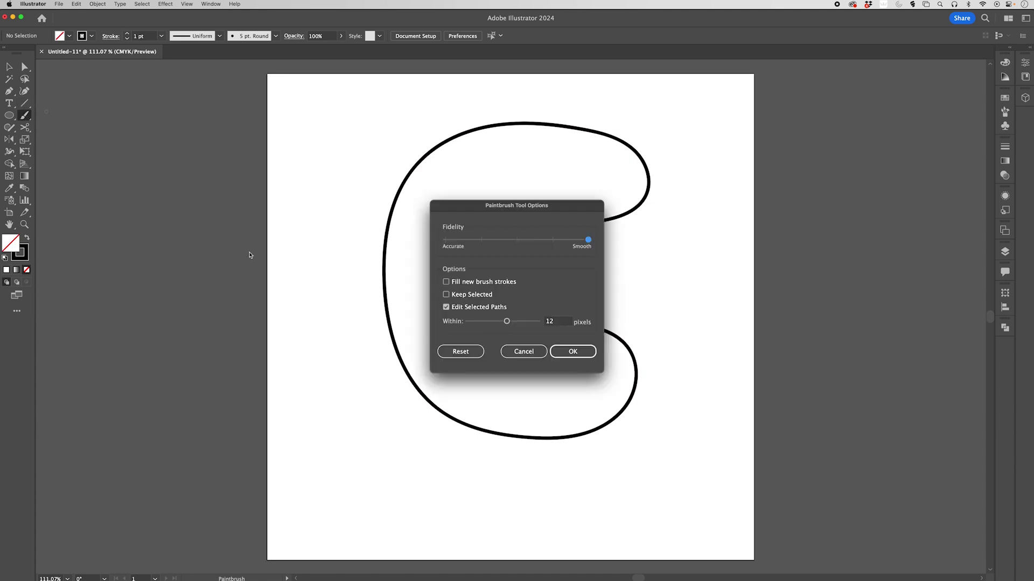
{"action": "mouse_move", "coordinate": [518, 213]}
{"action": "left_mouse_down"}
{"action": "mouse_move", "coordinate": [372, 223]}
{"action": "mouse_move", "coordinate": [195, 207]}
{"action": "left_mouse_up"}
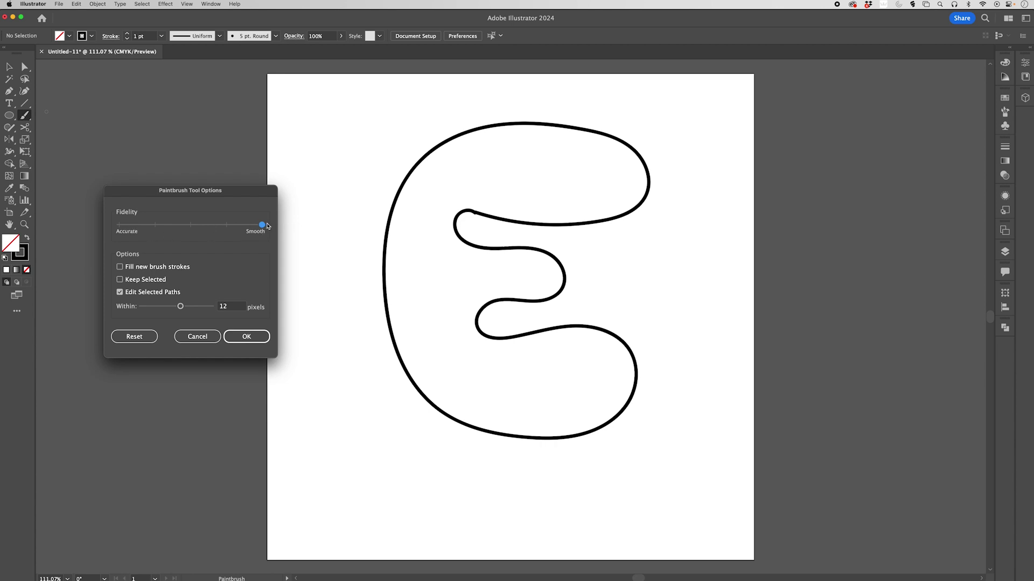
{"action": "left_click", "coordinate": [262, 339]}
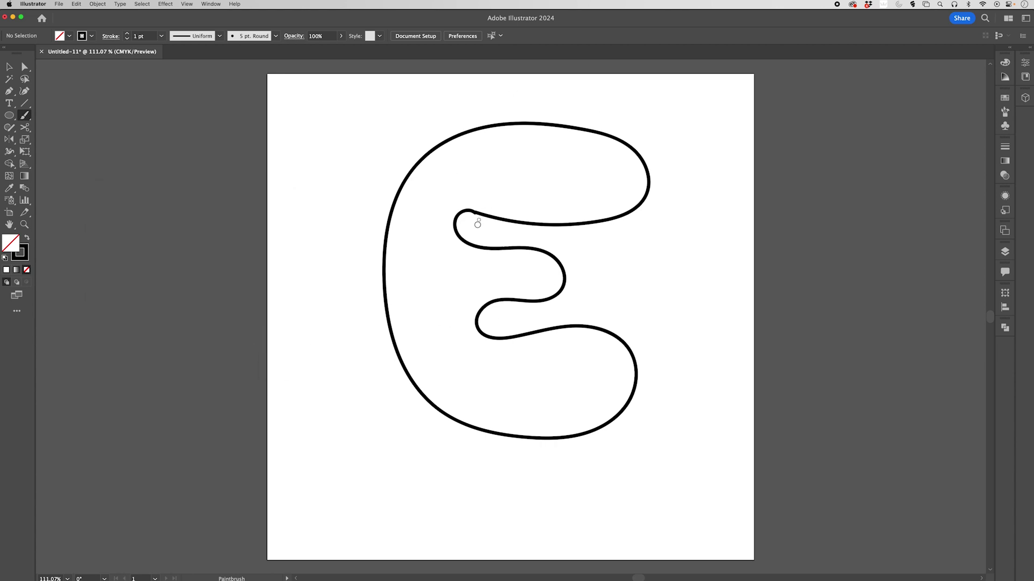
In Outline view, move the stroke's end anchor onto its start and join both ends.
{"action": "scroll", "coordinate": [478, 224], "scroll_direction": "up", "scroll_amount": 5}
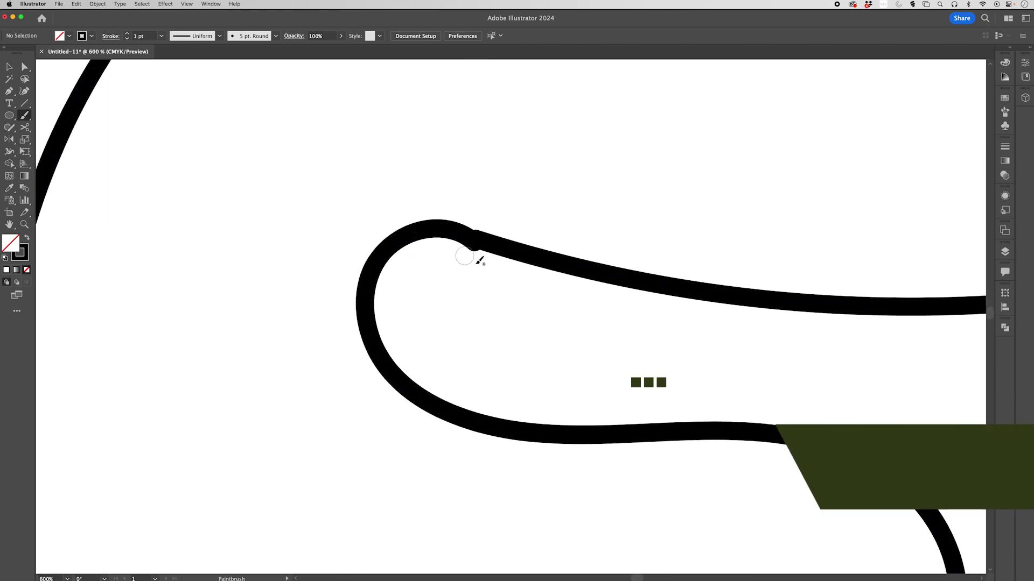
{"action": "key", "text": "super+y"}
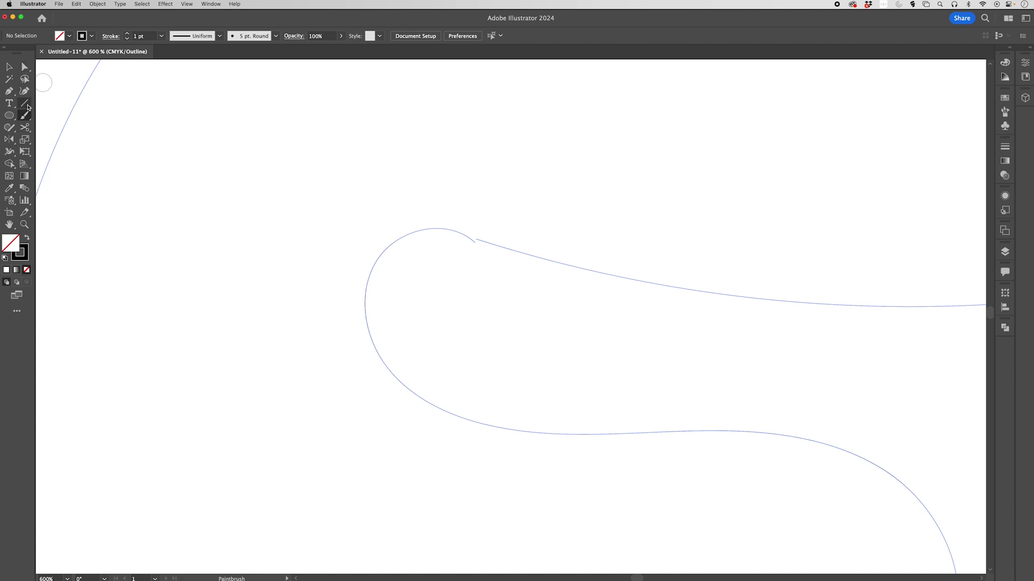
{"action": "left_click", "coordinate": [25, 67]}
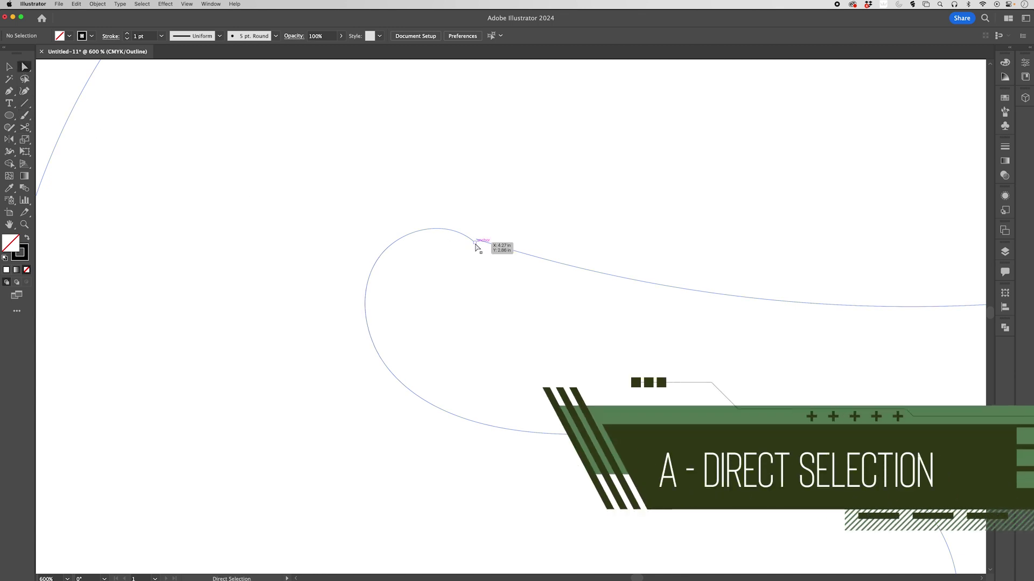
{"action": "mouse_move", "coordinate": [476, 245]}
{"action": "left_mouse_down"}
{"action": "mouse_move", "coordinate": [469, 231]}
{"action": "mouse_move", "coordinate": [477, 242]}
{"action": "left_mouse_up"}
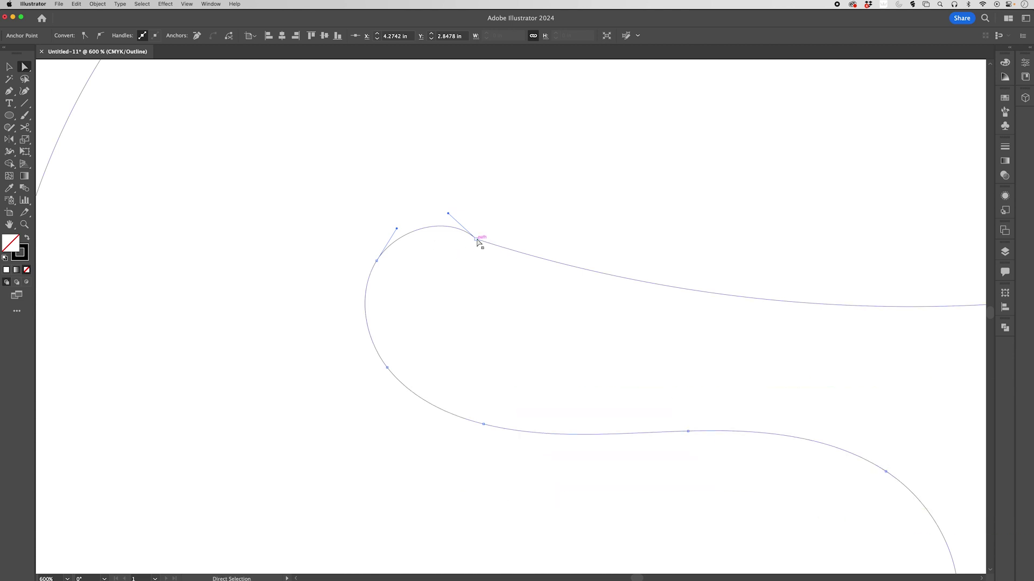
{"action": "left_click", "coordinate": [493, 269]}
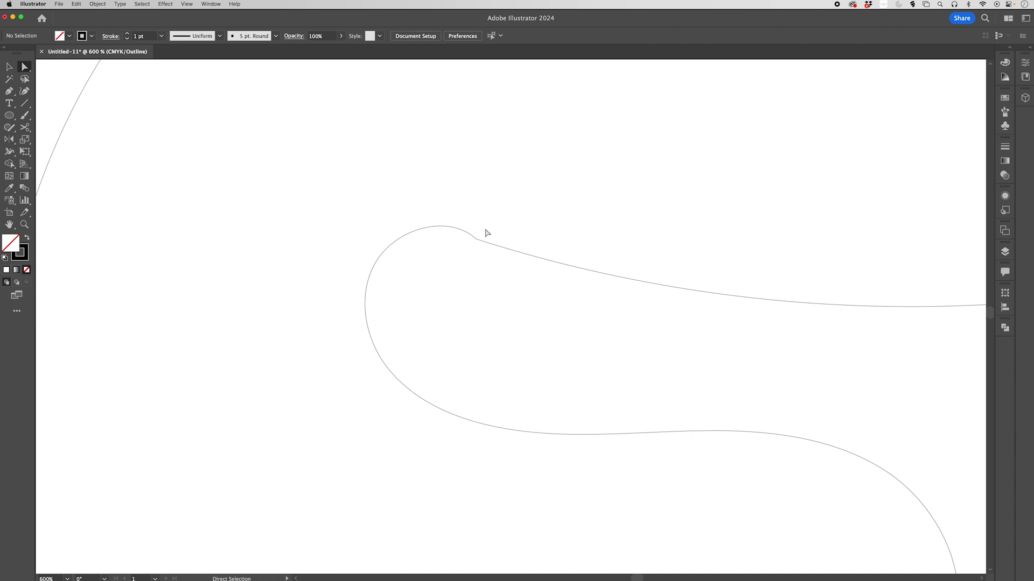
{"action": "left_click_drag", "start_coordinate": [470, 253], "coordinate": [471, 254]}
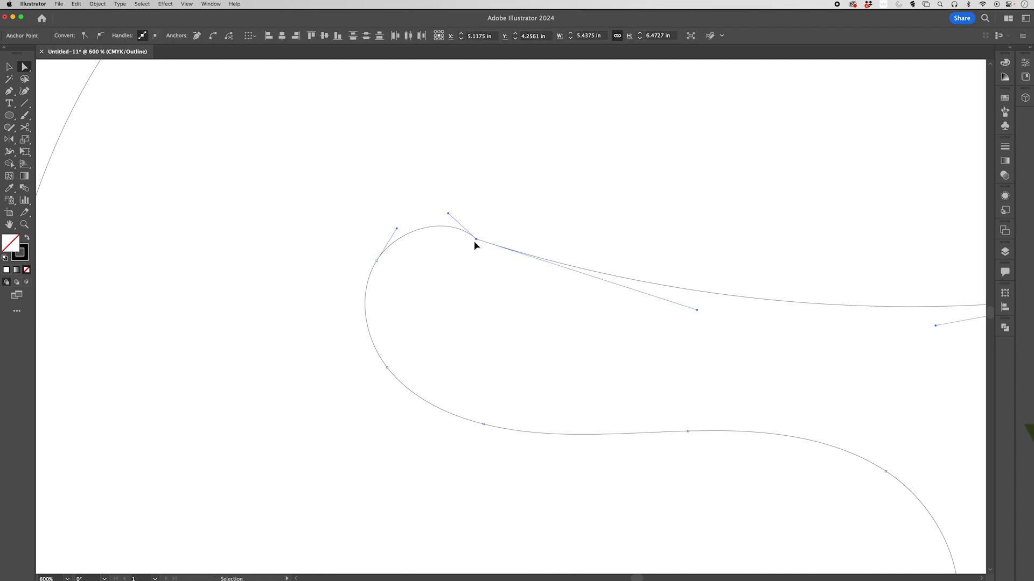
{"action": "key", "text": "super+j"}
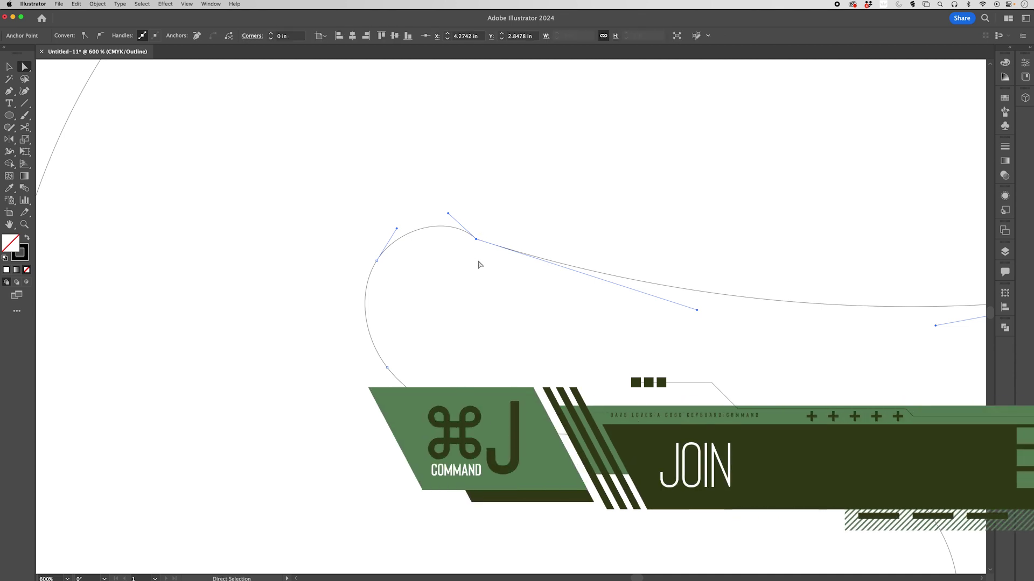
{"action": "left_click", "coordinate": [480, 263]}
{"action": "scroll", "coordinate": [479, 264], "scroll_direction": "down", "scroll_amount": 5}
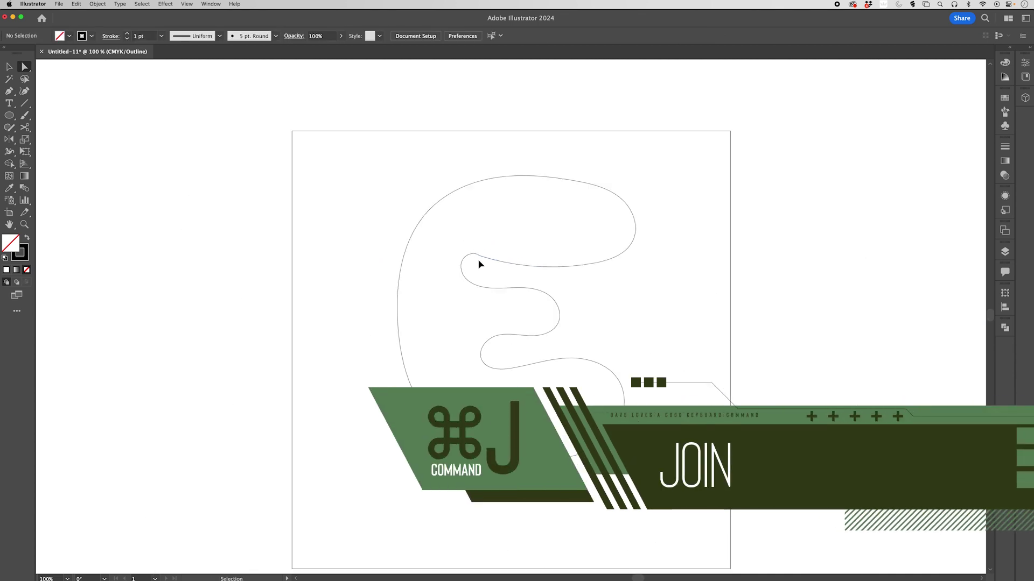
Reshape the middle arm's curves, lowering its upper edge, then select the whole E path.
{"action": "key", "text": "super+y"}
{"action": "scroll", "coordinate": [482, 264], "scroll_direction": "up", "scroll_amount": 2}
{"action": "left_click", "coordinate": [477, 254], "text": "alt"}
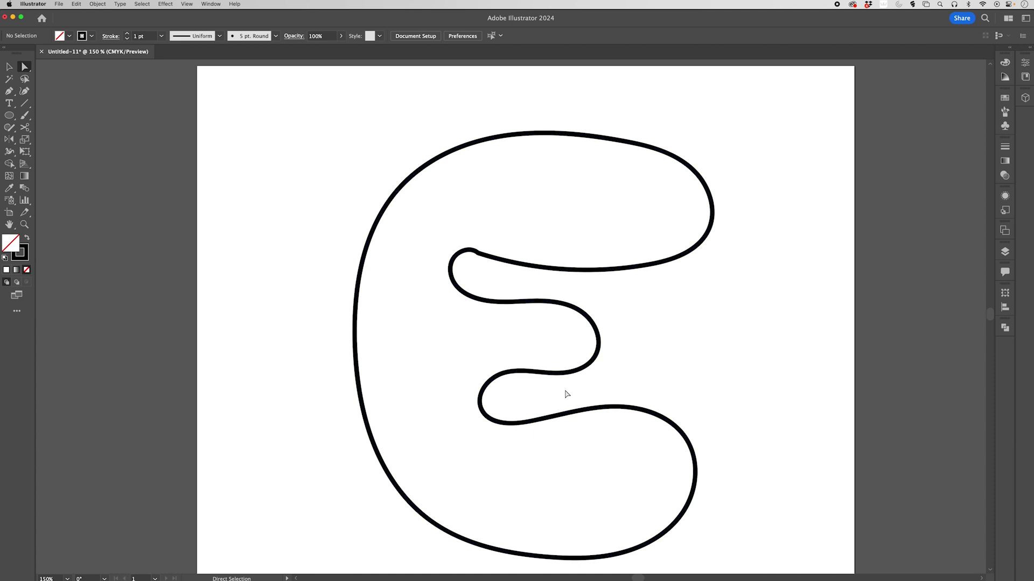
{"action": "left_click_drag", "start_coordinate": [557, 375], "coordinate": [553, 370]}
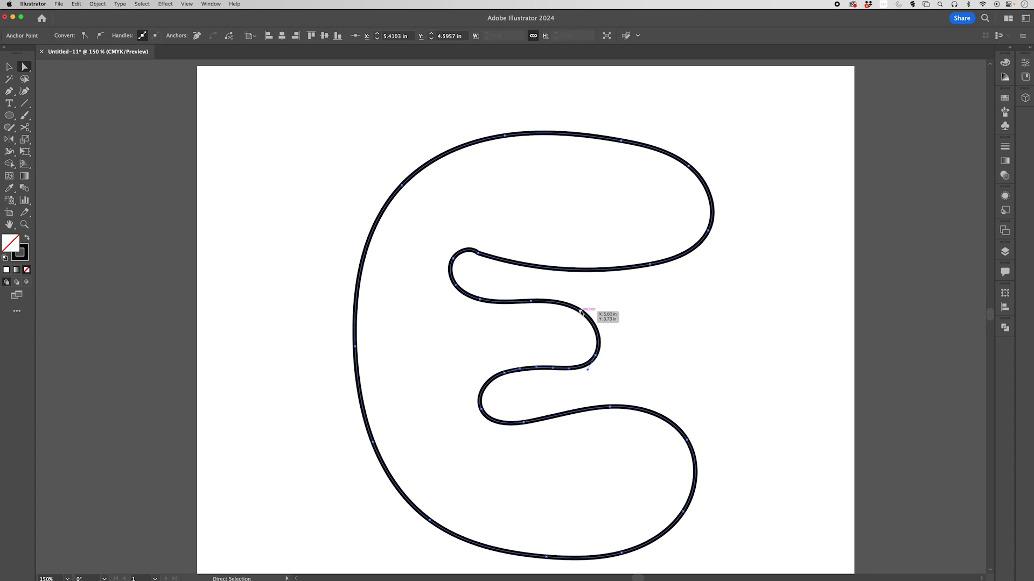
{"action": "left_click", "coordinate": [581, 315]}
{"action": "left_click_drag", "start_coordinate": [532, 304], "coordinate": [477, 305]}
{"action": "left_click", "coordinate": [517, 296]}
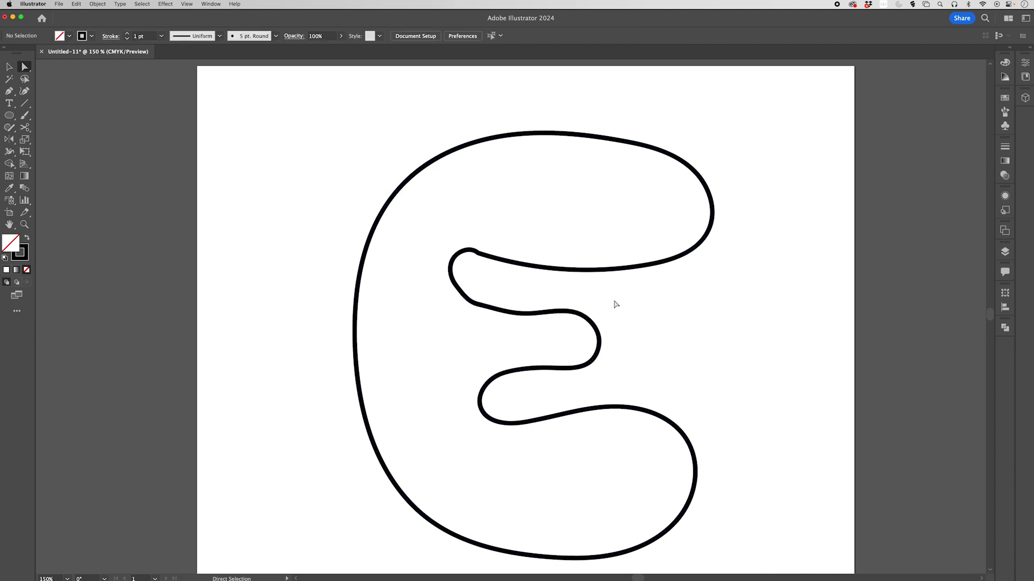
{"action": "key", "text": "v"}
{"action": "left_click_drag", "start_coordinate": [504, 380], "coordinate": [504, 381]}
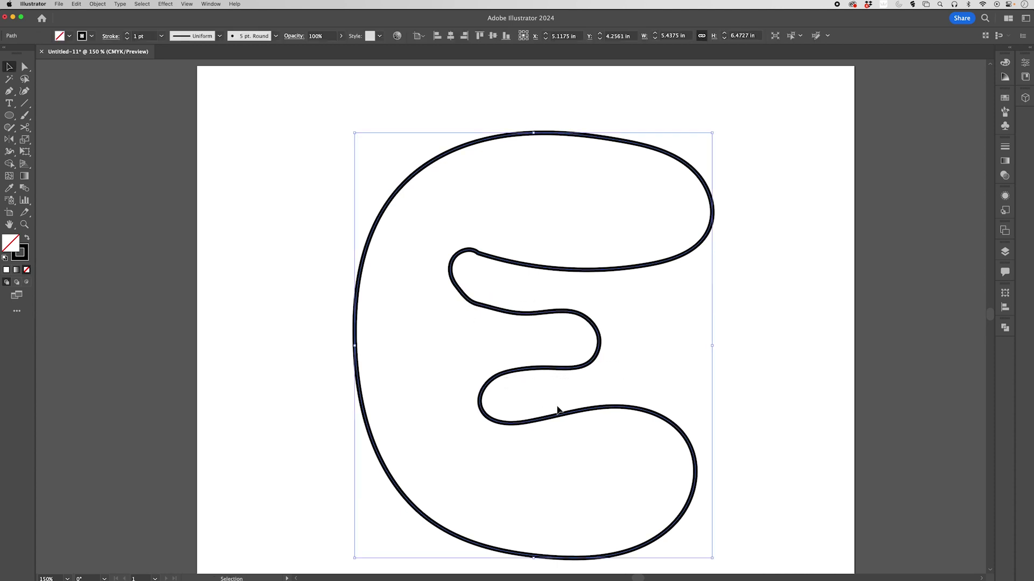
Apply Object > Path > Simplify to the E path for fewer anchors and smoother curves.
{"action": "left_click", "coordinate": [98, 4]}
{"action": "mouse_move", "coordinate": [115, 218]}
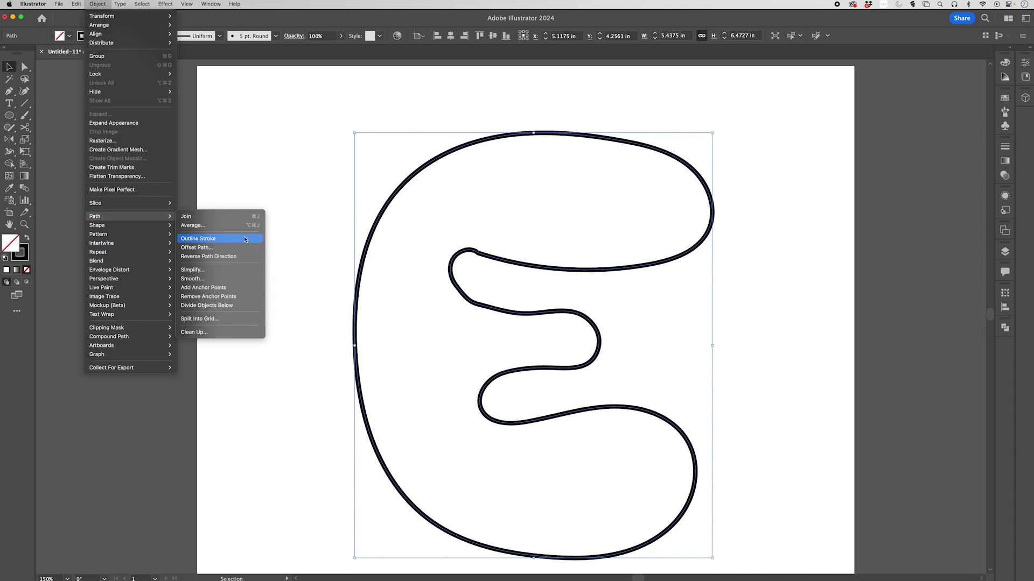
{"action": "left_click", "coordinate": [226, 278]}
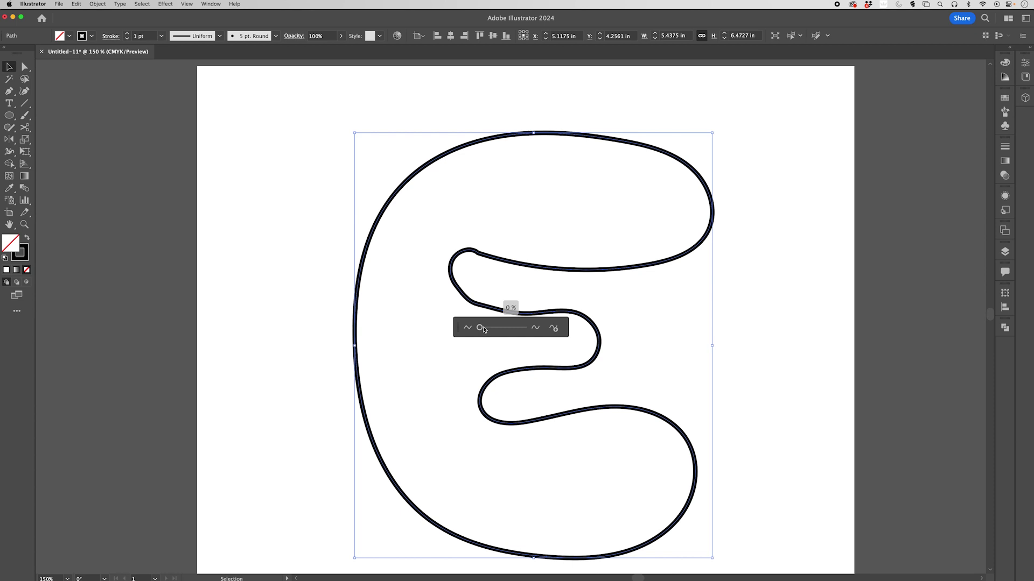
{"action": "left_click_drag", "start_coordinate": [483, 328], "coordinate": [509, 328]}
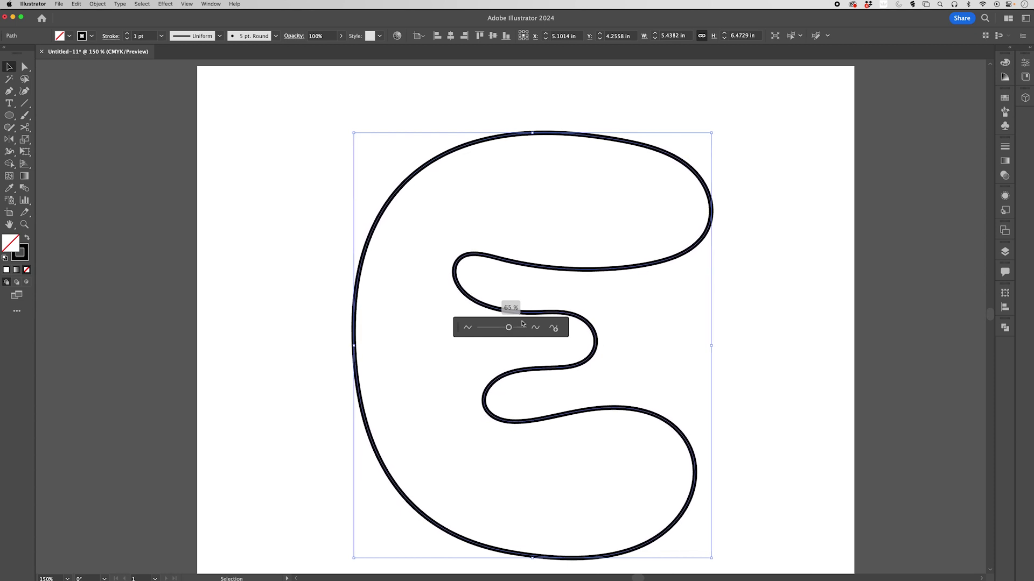
{"action": "left_click", "coordinate": [271, 255]}
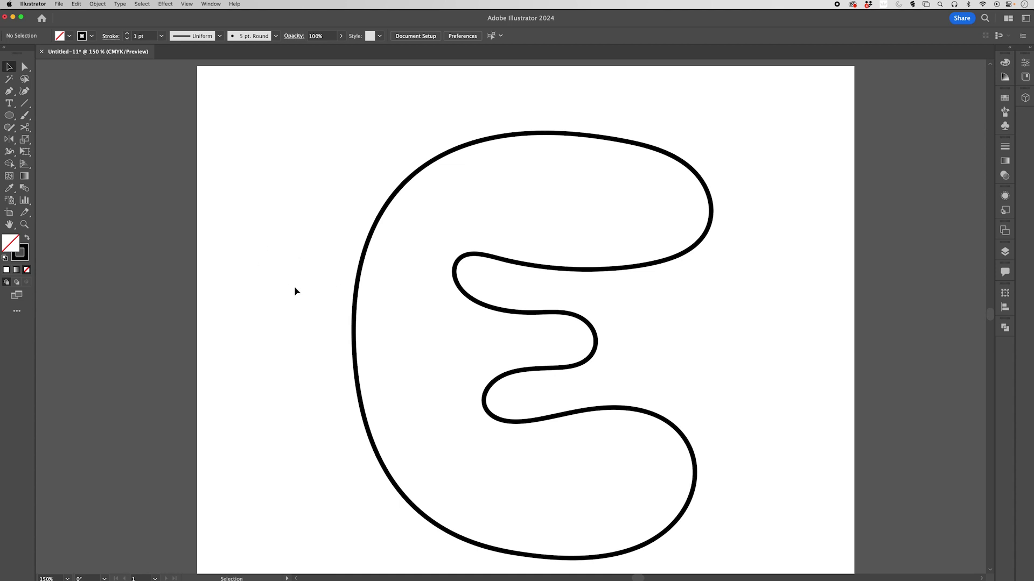
Give the E a light grey C9CACC fill and set its stroke to None.
{"action": "key", "text": "super+a"}
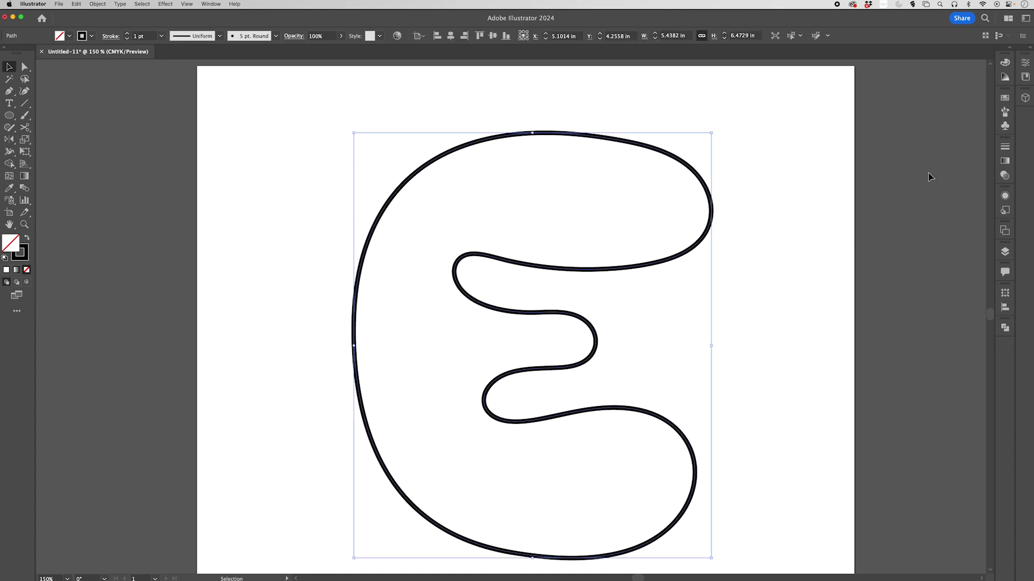
{"action": "left_click", "coordinate": [1005, 64]}
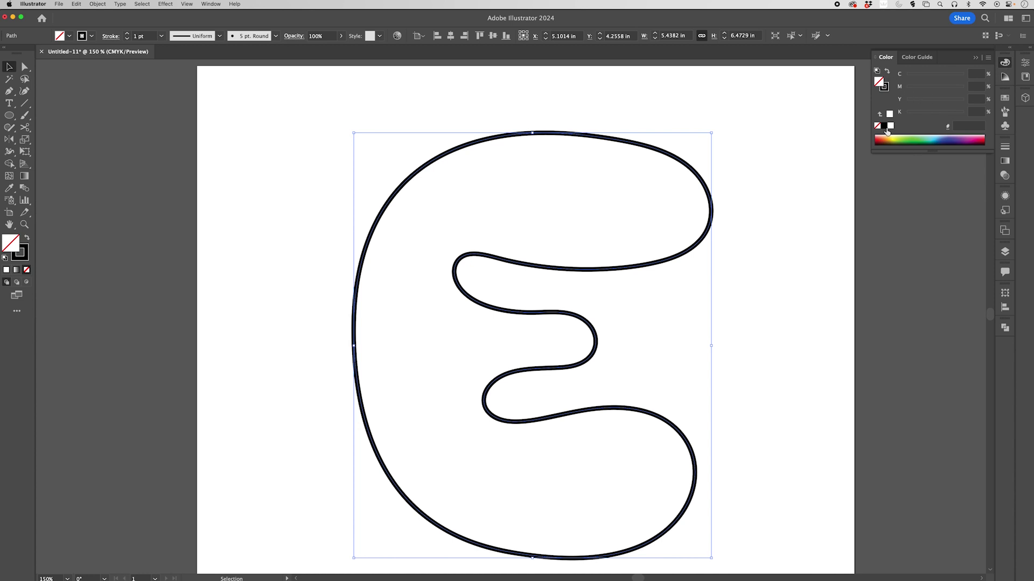
{"action": "left_click", "coordinate": [884, 125]}
{"action": "left_click", "coordinate": [921, 112]}
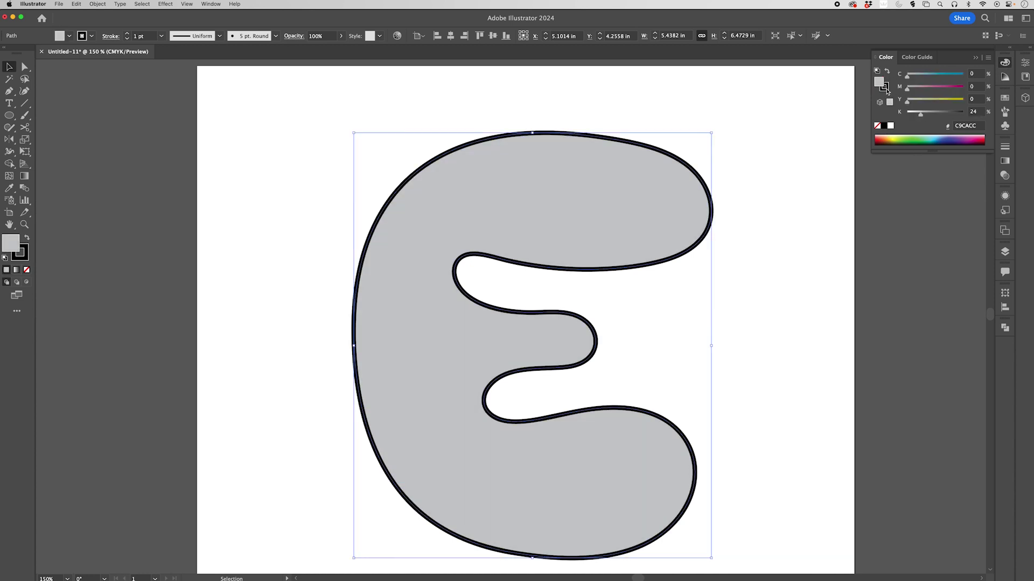
{"action": "left_click", "coordinate": [886, 88]}
{"action": "left_click", "coordinate": [878, 126]}
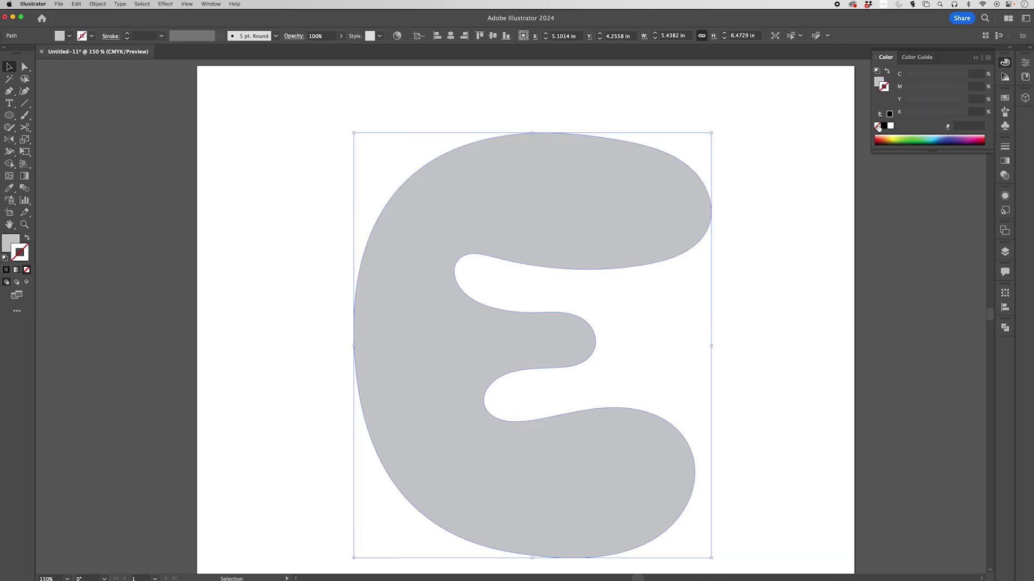
{"action": "left_click", "coordinate": [591, 186]}
{"action": "left_click", "coordinate": [165, 3]}
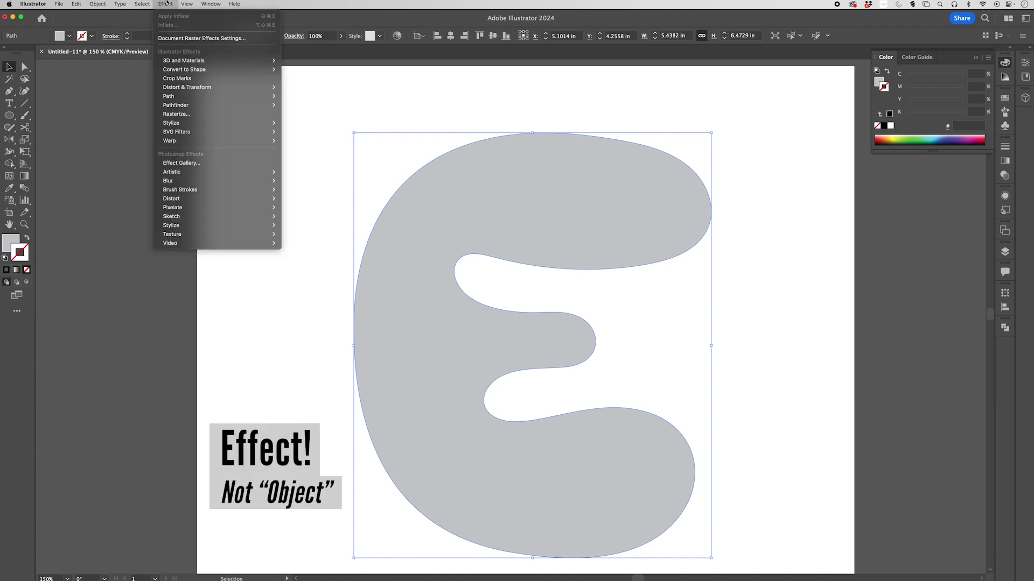
Apply Effect > 3D and Materials > Inflate to the E, then expand it as wireframes.
{"action": "mouse_move", "coordinate": [215, 60]}
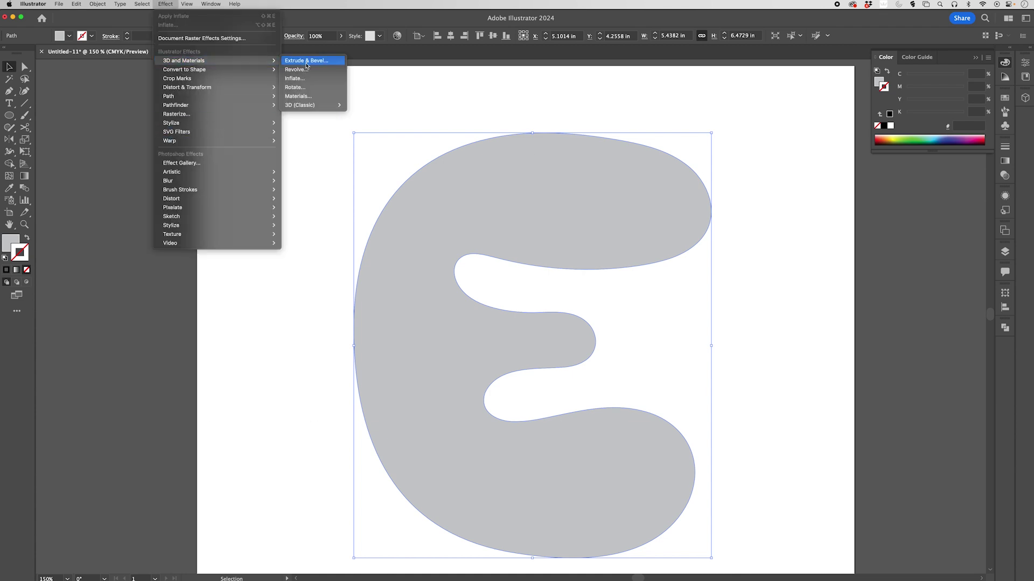
{"action": "left_click", "coordinate": [295, 79]}
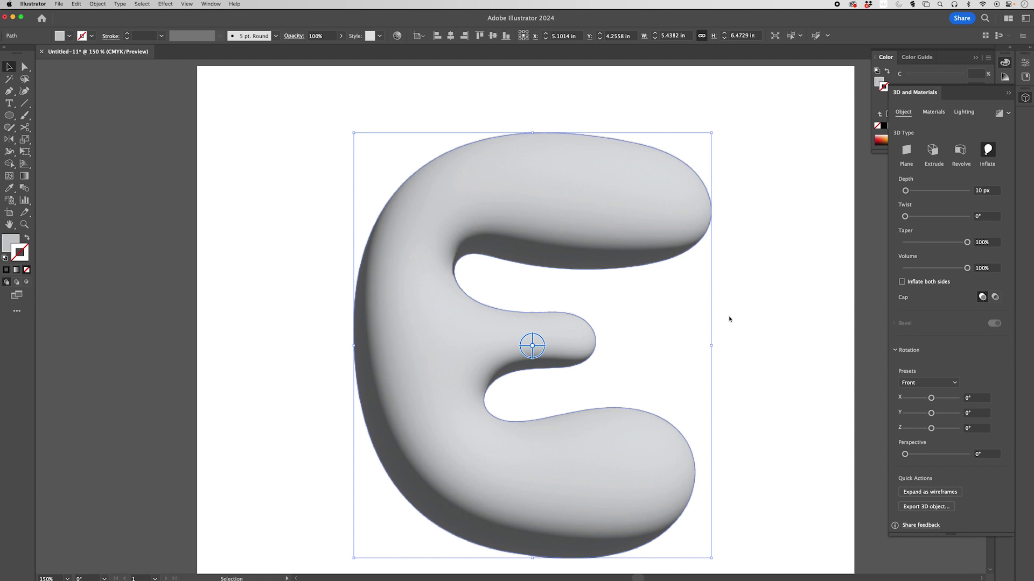
{"action": "left_click", "coordinate": [915, 491]}
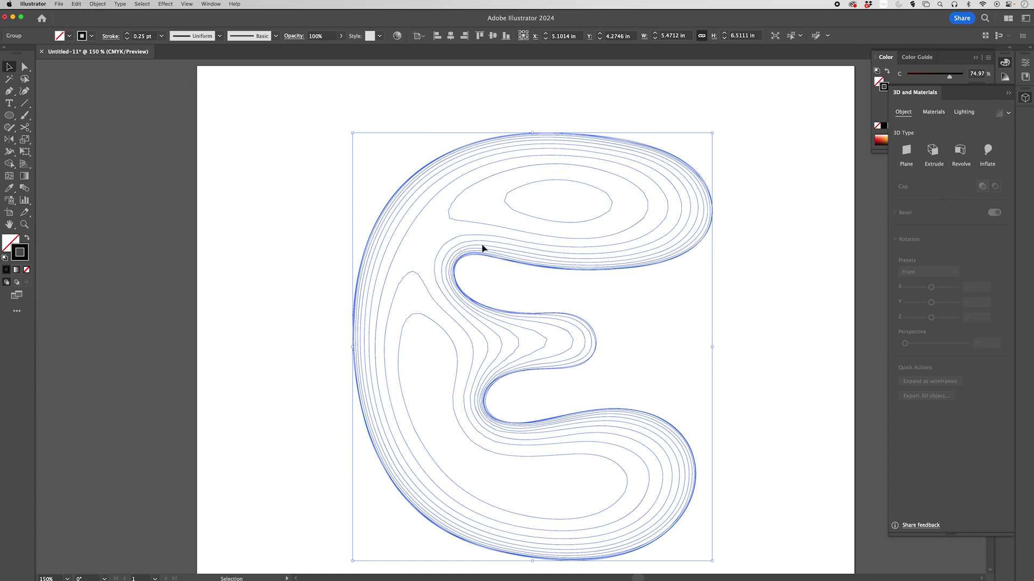
Smooth the contour paths with Object > Path > Smooth, settling the slider at 63%.
{"action": "left_click", "coordinate": [120, 4]}
{"action": "mouse_move", "coordinate": [105, 3]}
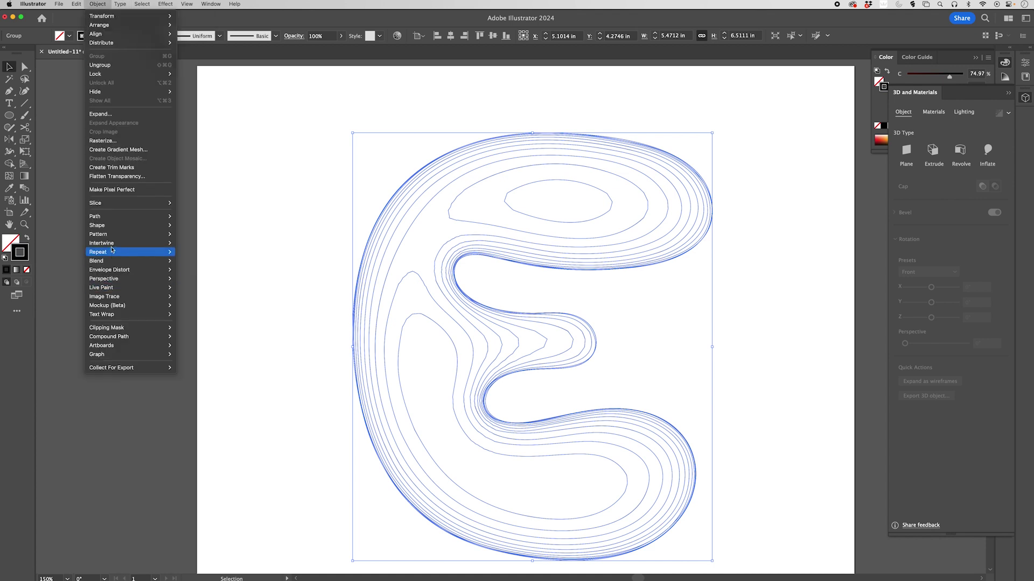
{"action": "mouse_move", "coordinate": [116, 218]}
{"action": "left_click", "coordinate": [230, 279]}
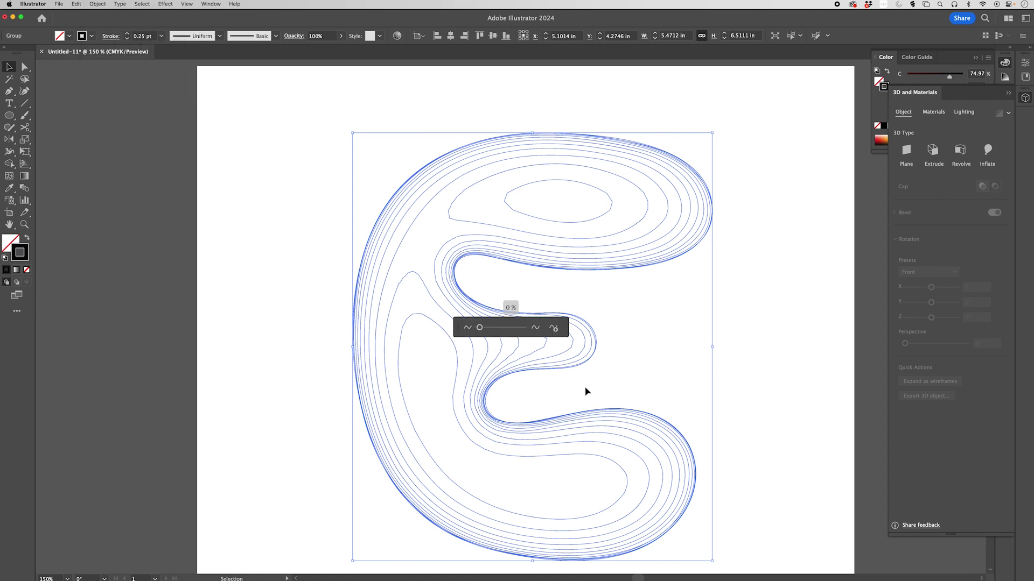
{"action": "left_click", "coordinate": [513, 330]}
{"action": "left_click", "coordinate": [512, 329]}
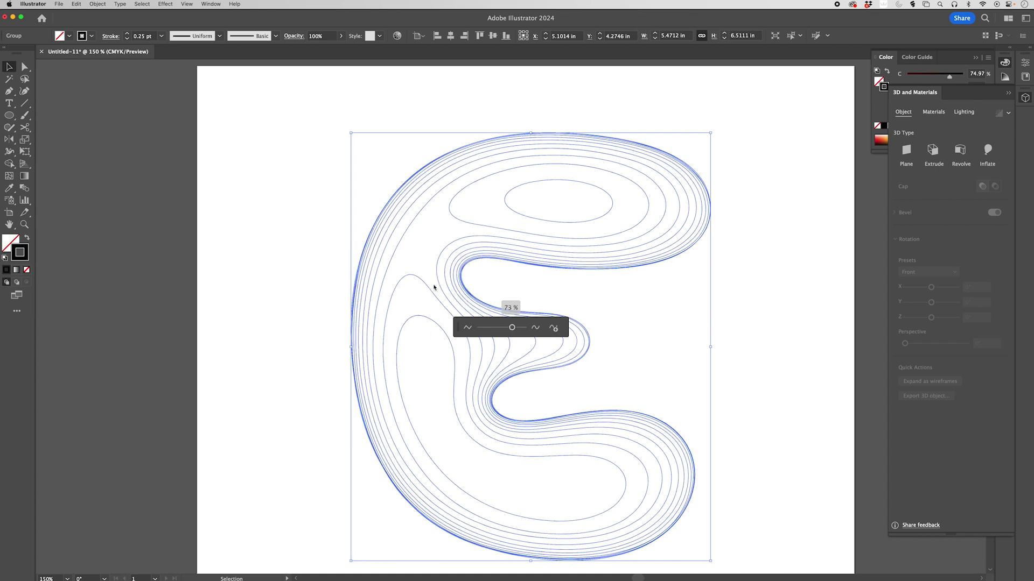
{"action": "left_click", "coordinate": [502, 327]}
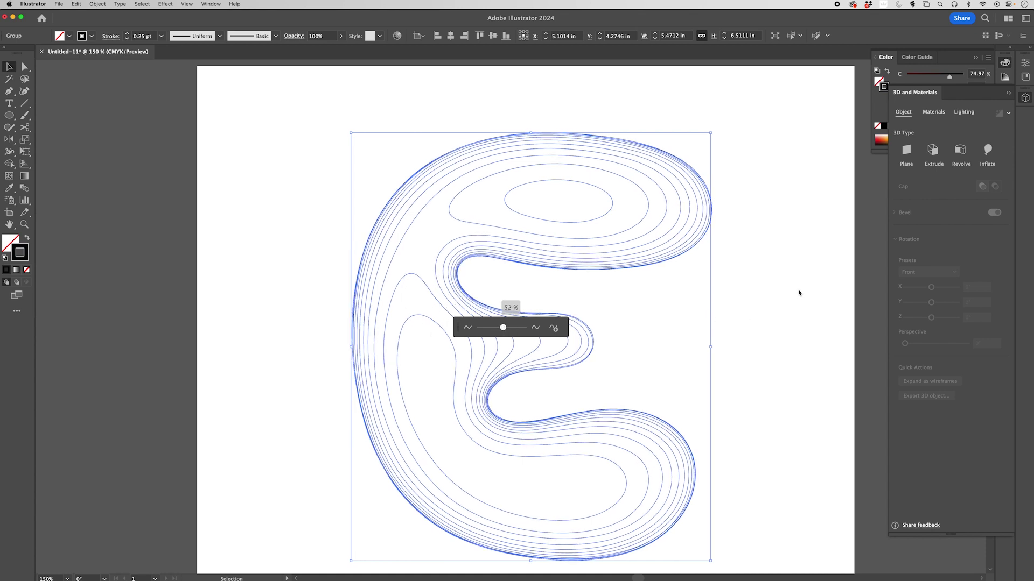
{"action": "left_click", "coordinate": [508, 327]}
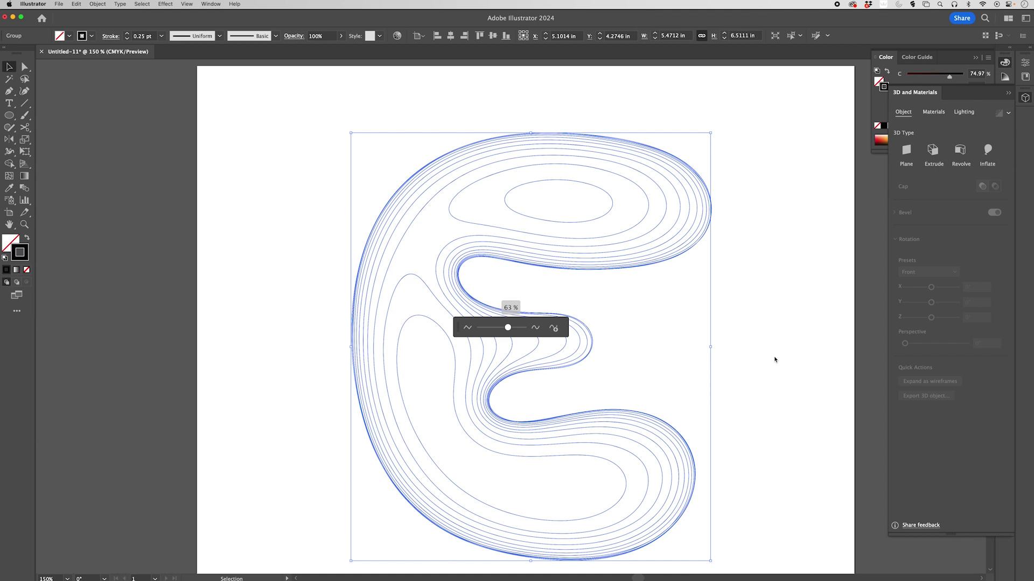
{"action": "left_click", "coordinate": [775, 360]}
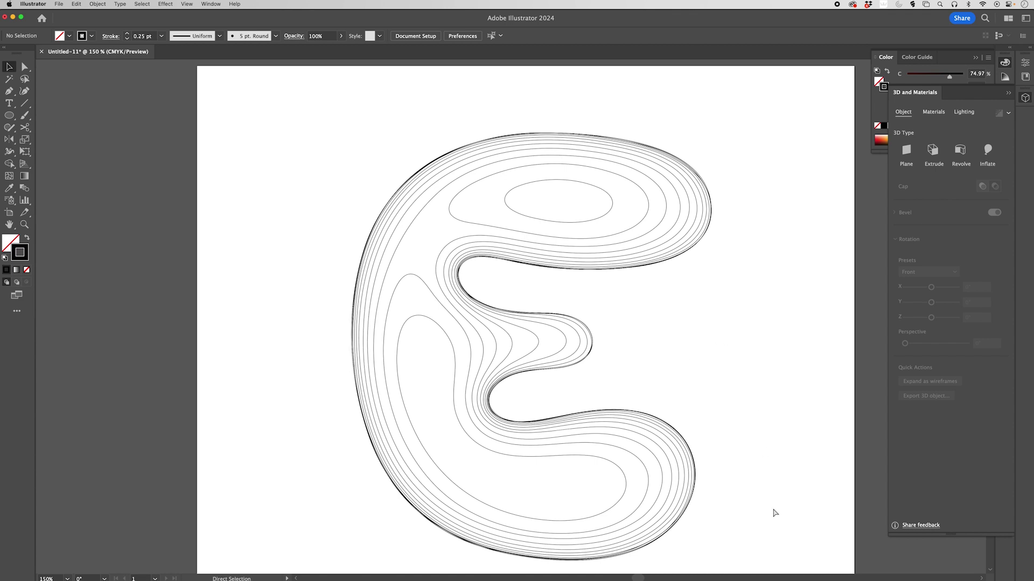
Select all contour lines and change their stroke colour to dark green 5B6746.
{"action": "key", "text": "super+a"}
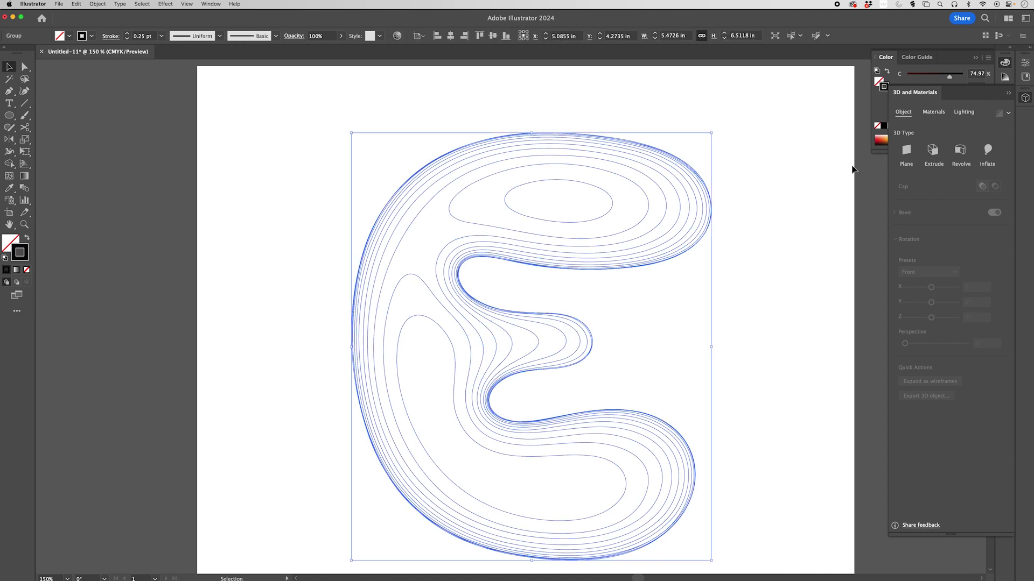
{"action": "left_click", "coordinate": [877, 109]}
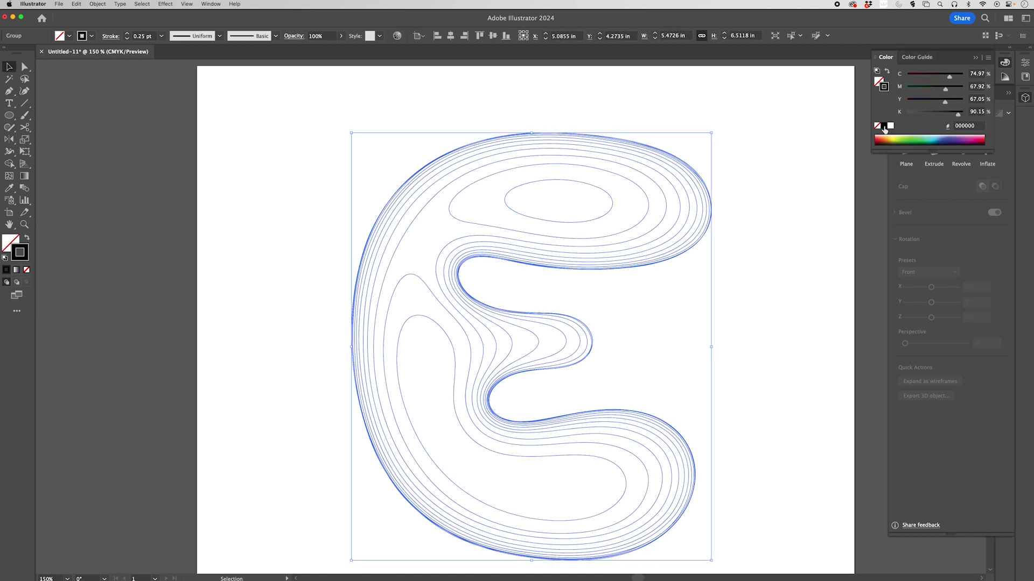
{"action": "left_click_drag", "start_coordinate": [936, 139], "coordinate": [924, 136]}
{"action": "left_click_drag", "start_coordinate": [941, 88], "coordinate": [942, 89]}
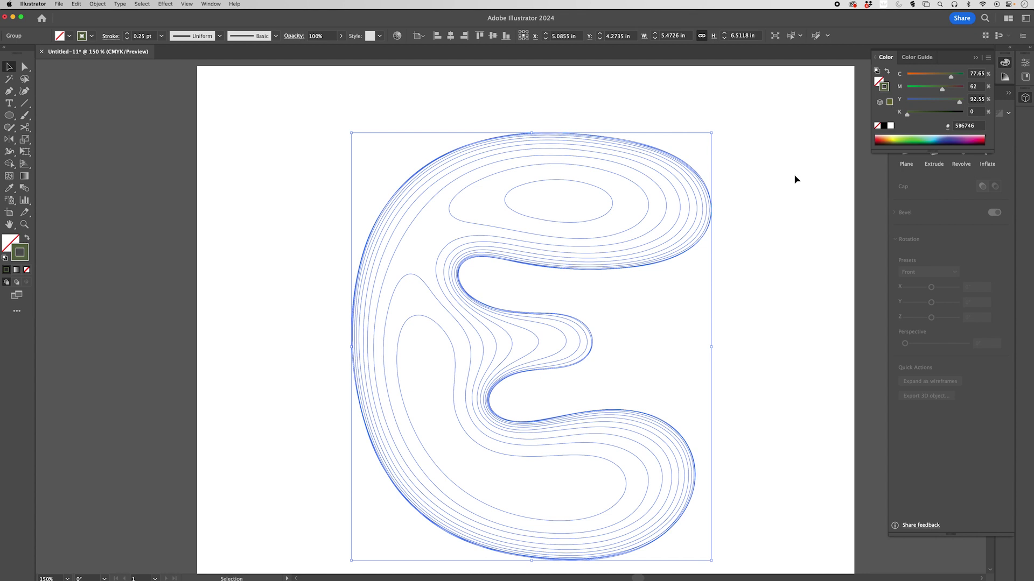
{"action": "left_click", "coordinate": [765, 193]}
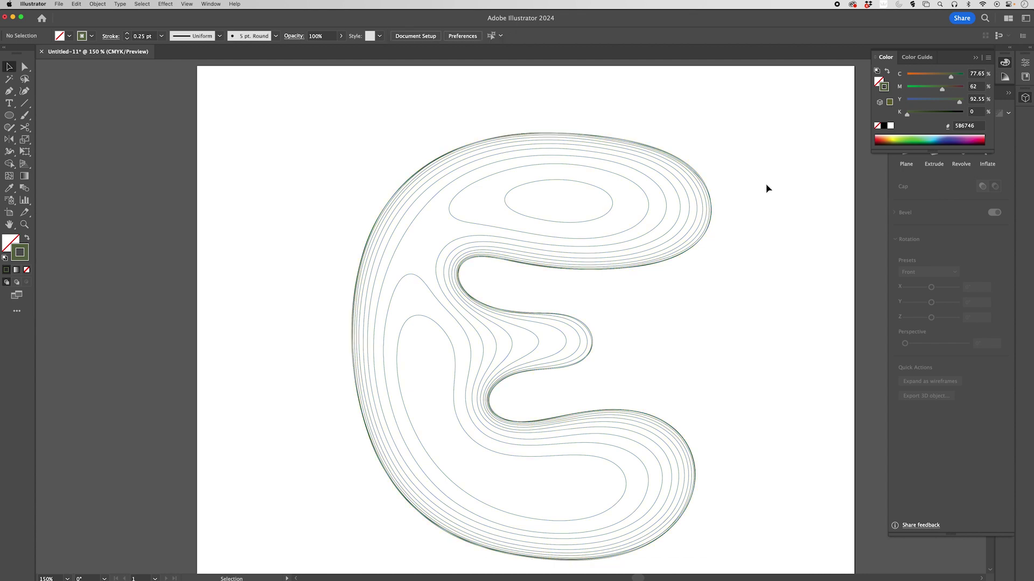
{"action": "left_click", "coordinate": [611, 201]}
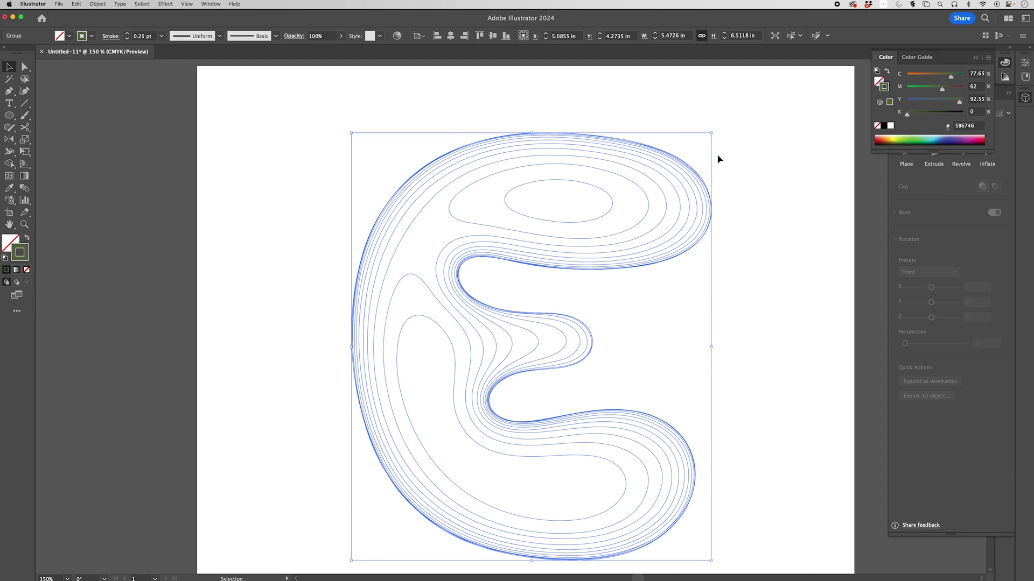
Select only the E's outermost contour path with the Direct Selection tool.
{"action": "scroll", "coordinate": [702, 159], "scroll_direction": "up", "scroll_amount": 5}
{"action": "left_click", "coordinate": [736, 190]}
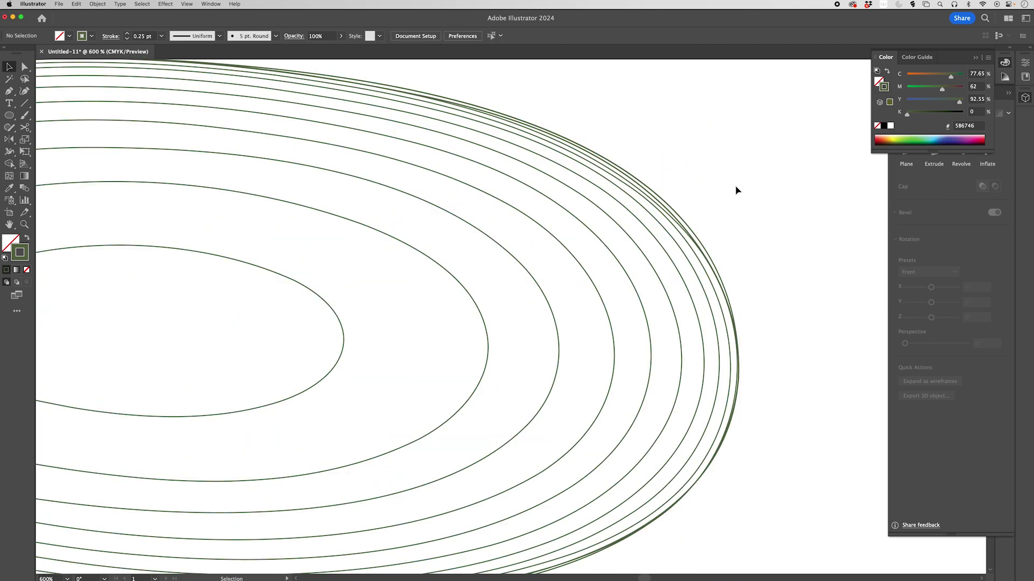
{"action": "key", "text": "a"}
{"action": "left_click", "coordinate": [682, 221]}
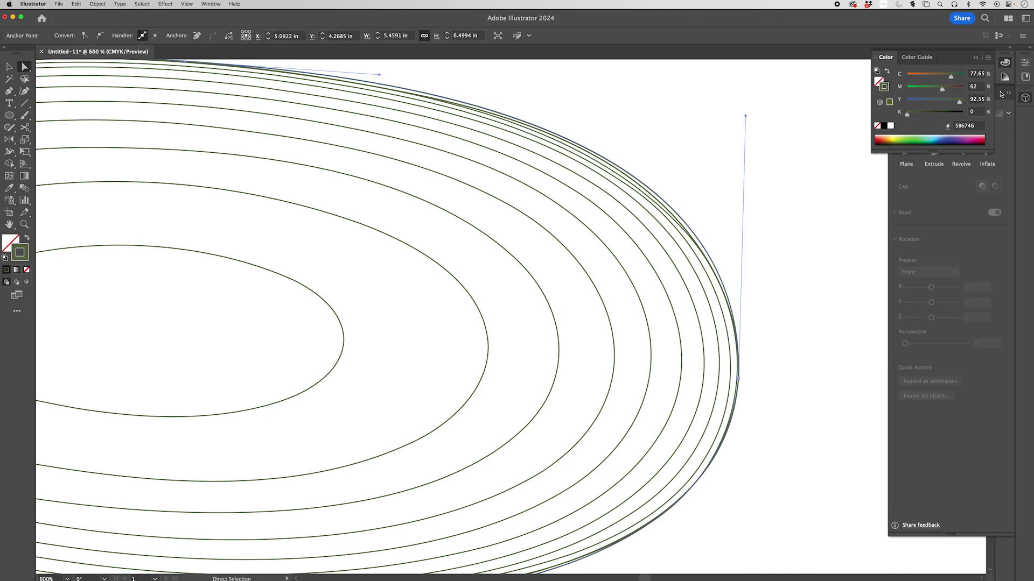
{"action": "left_click", "coordinate": [1024, 98]}
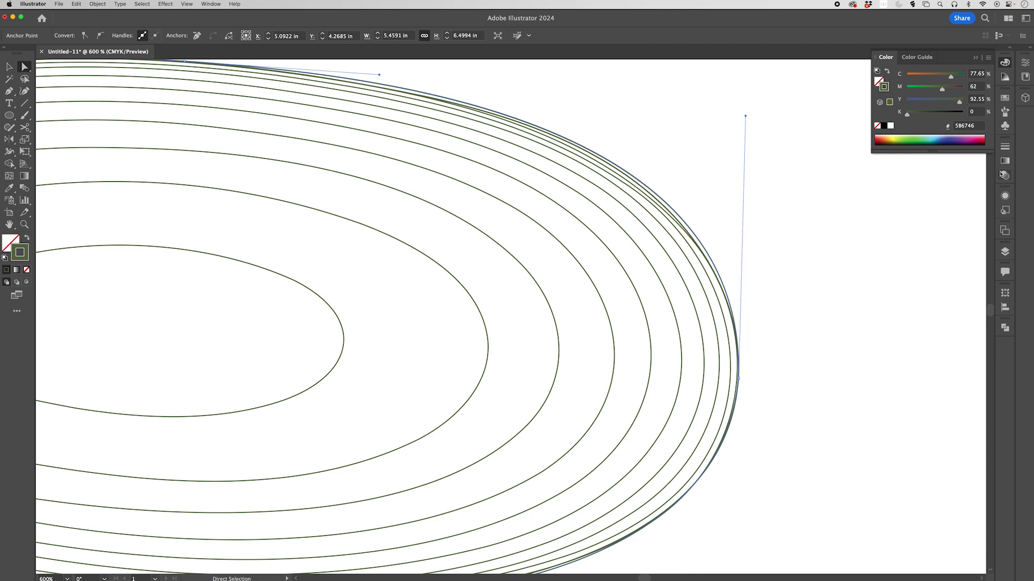
Raise the outermost contour's stroke weight to 3 pt and view the whole E.
{"action": "left_click", "coordinate": [1004, 147]}
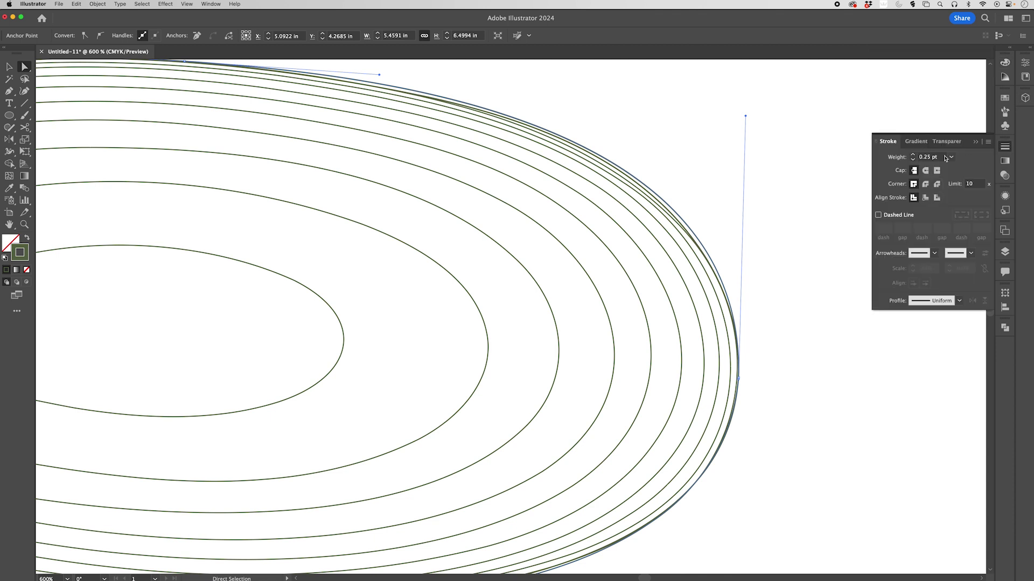
{"action": "left_click", "coordinate": [913, 155]}
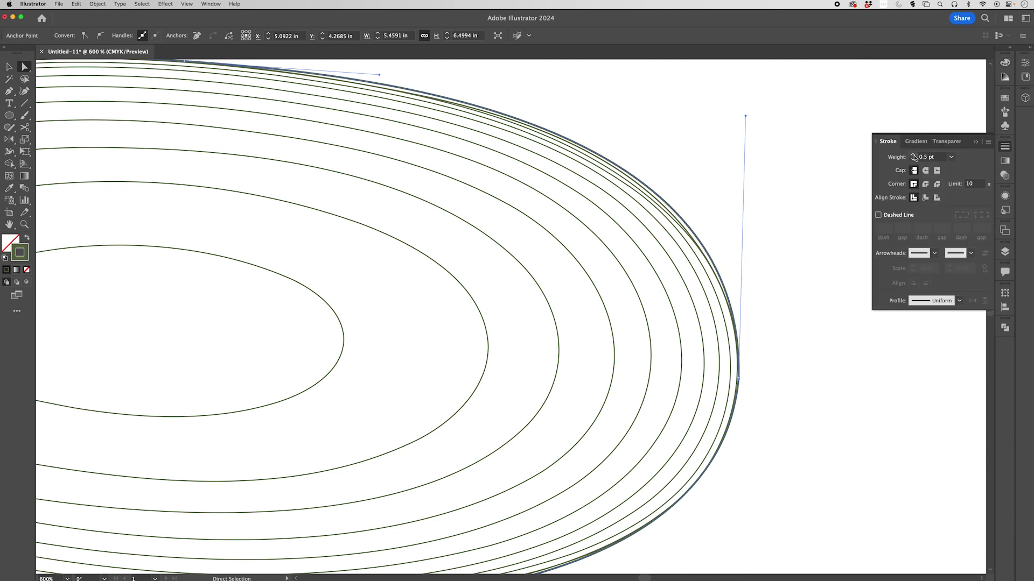
{"action": "left_click", "coordinate": [913, 155]}
{"action": "left_click", "coordinate": [913, 155]}
{"action": "left_click", "coordinate": [912, 155]}
{"action": "left_click", "coordinate": [913, 155]}
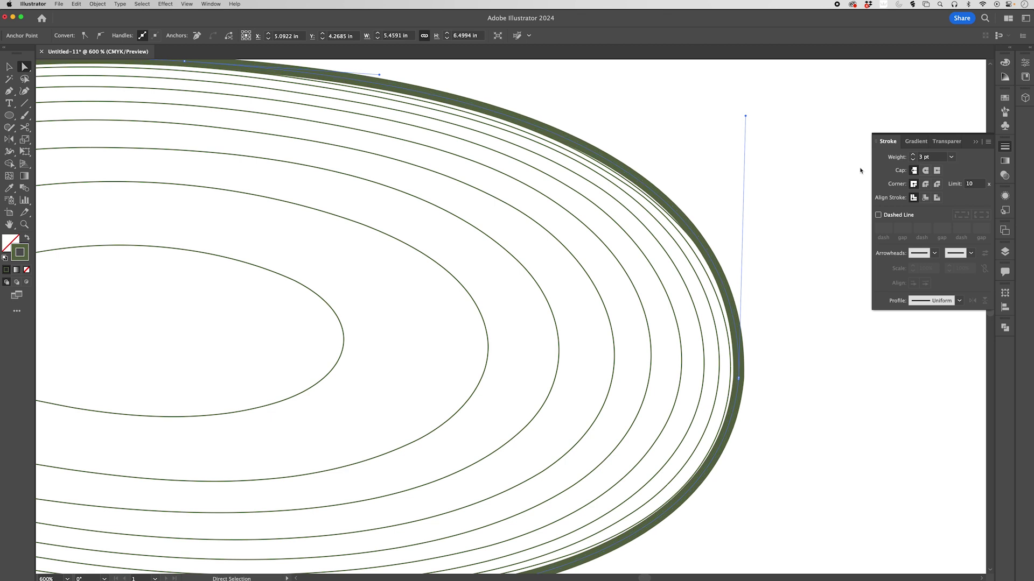
{"action": "left_click", "coordinate": [797, 175]}
{"action": "key", "text": "super+1"}
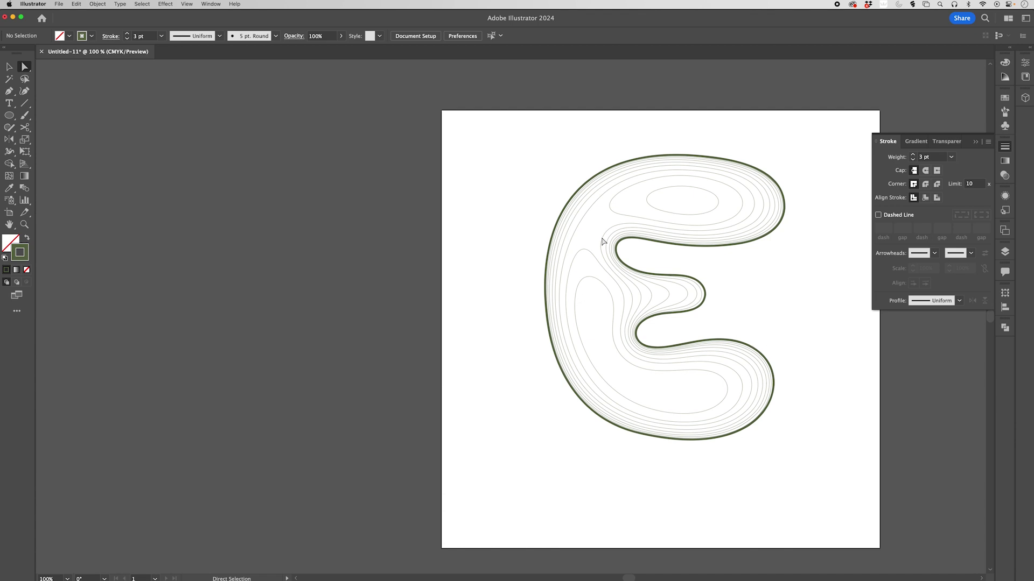
{"action": "left_click", "coordinate": [692, 186]}
Add the inner left contour to the selection and make the innermost contours dashed lines.
{"action": "left_click", "coordinate": [588, 281], "text": "shift"}
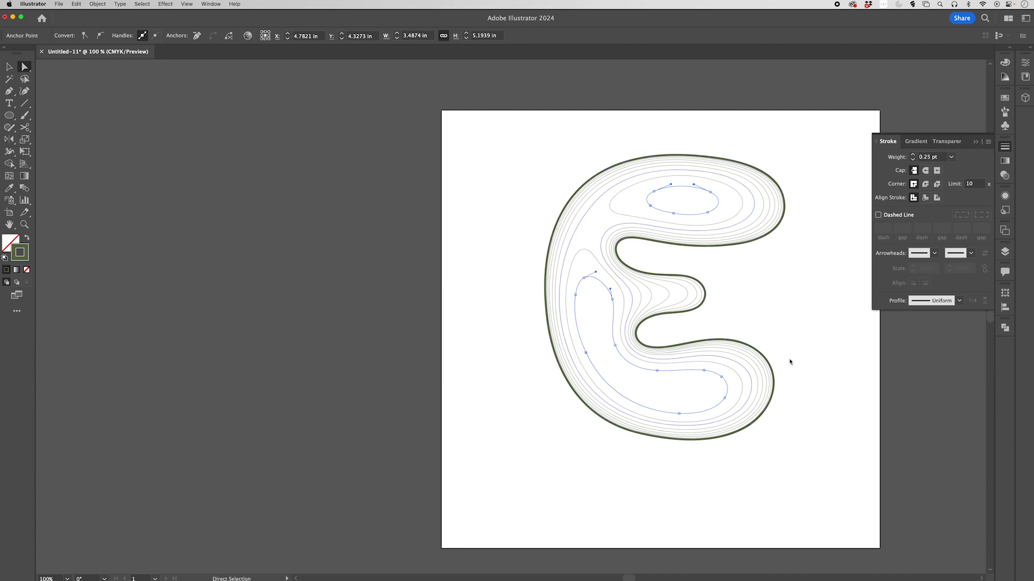
{"action": "left_click", "coordinate": [877, 215]}
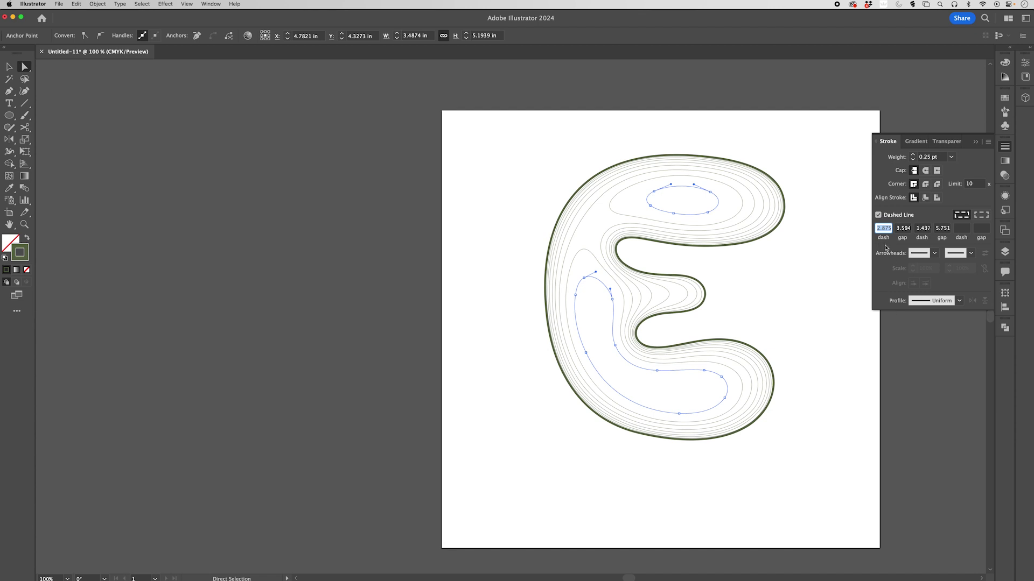
{"action": "left_click", "coordinate": [811, 288]}
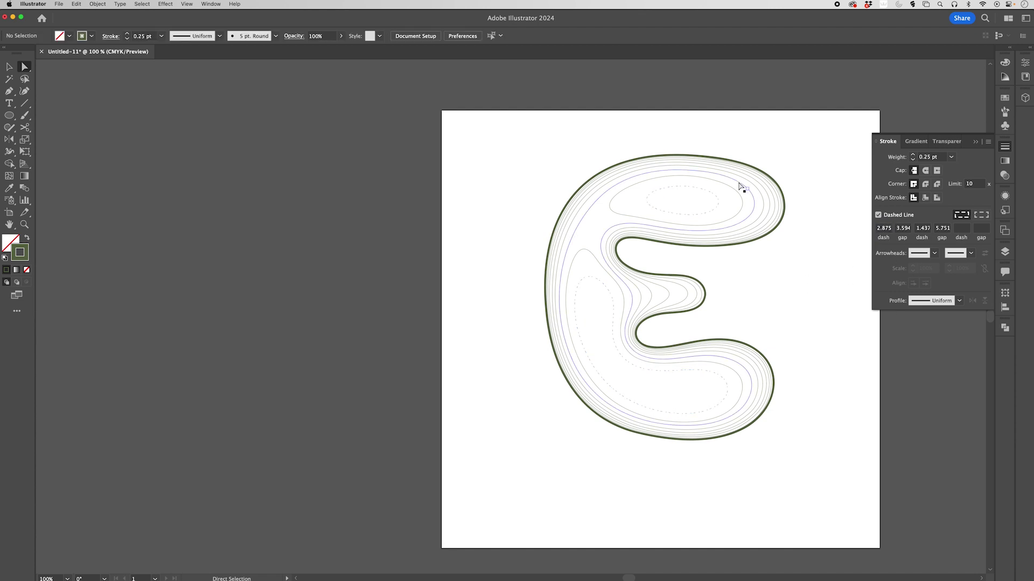
{"action": "scroll", "coordinate": [694, 188], "scroll_direction": "up", "scroll_amount": 5}
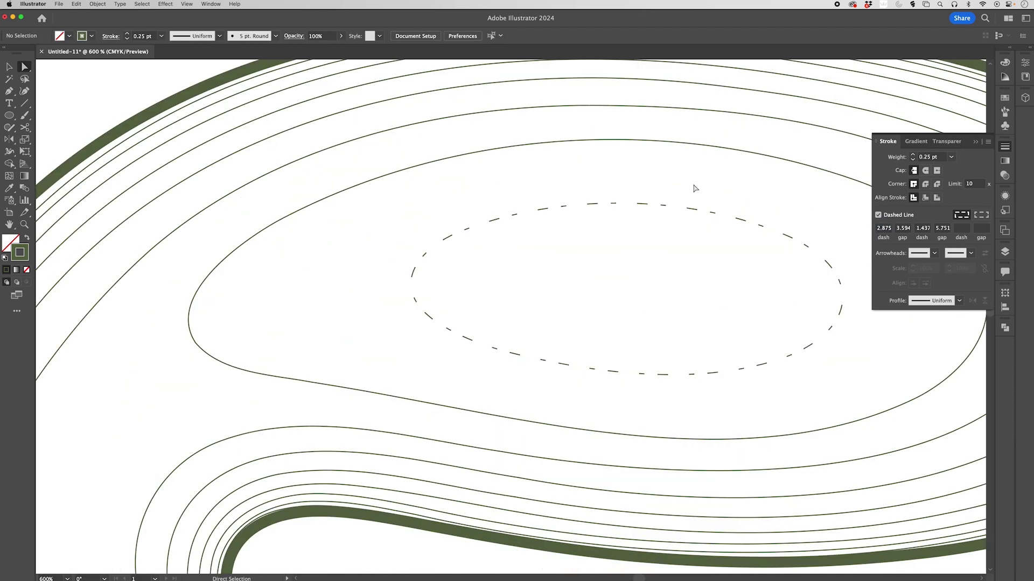
Trim the inner ellipse's dash pattern to a 2.875 dash and 3.594 gap.
{"action": "left_click", "coordinate": [713, 213]}
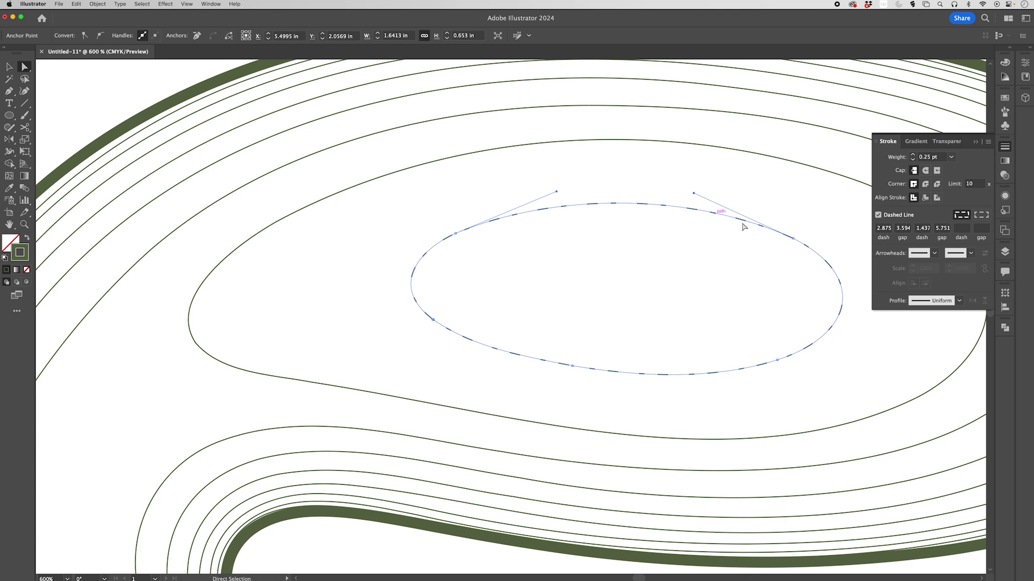
{"action": "left_click", "coordinate": [942, 231]}
{"action": "key", "text": "BackSpace"}
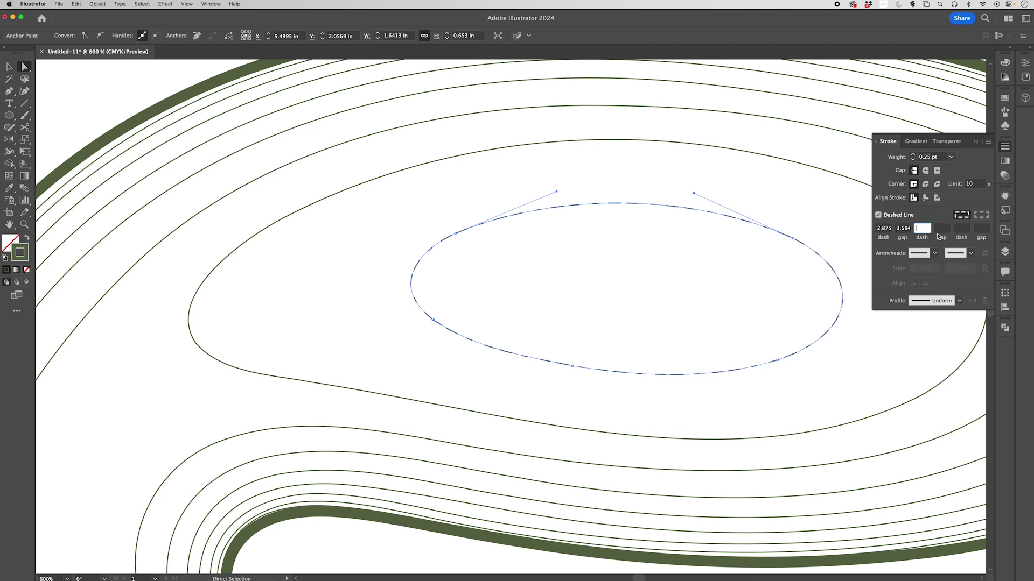
{"action": "left_click", "coordinate": [813, 261]}
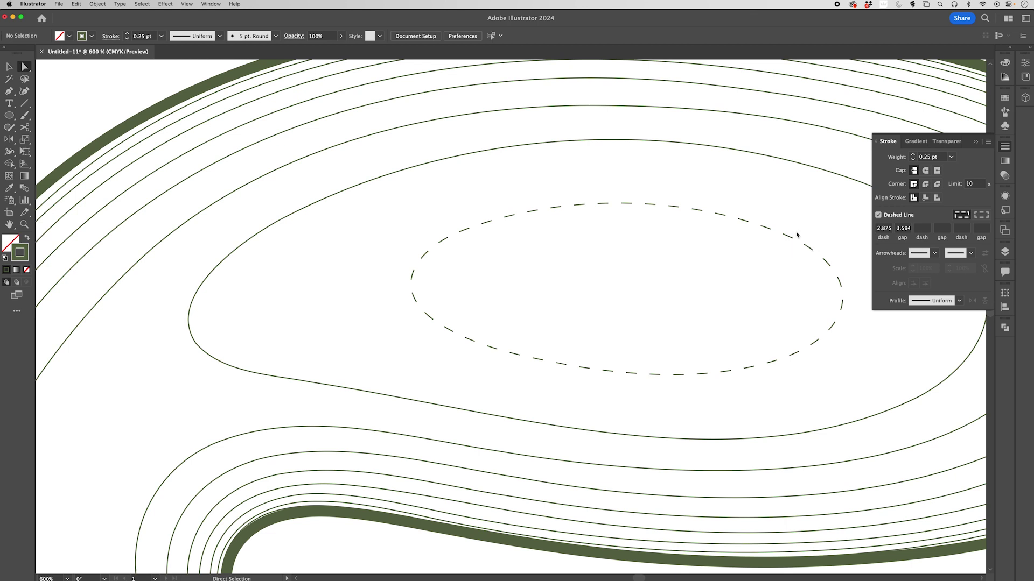
Give the dashed ellipse round caps and round corners.
{"action": "left_click", "coordinate": [925, 171]}
{"action": "scroll", "coordinate": [798, 233], "scroll_direction": "up", "scroll_amount": 3}
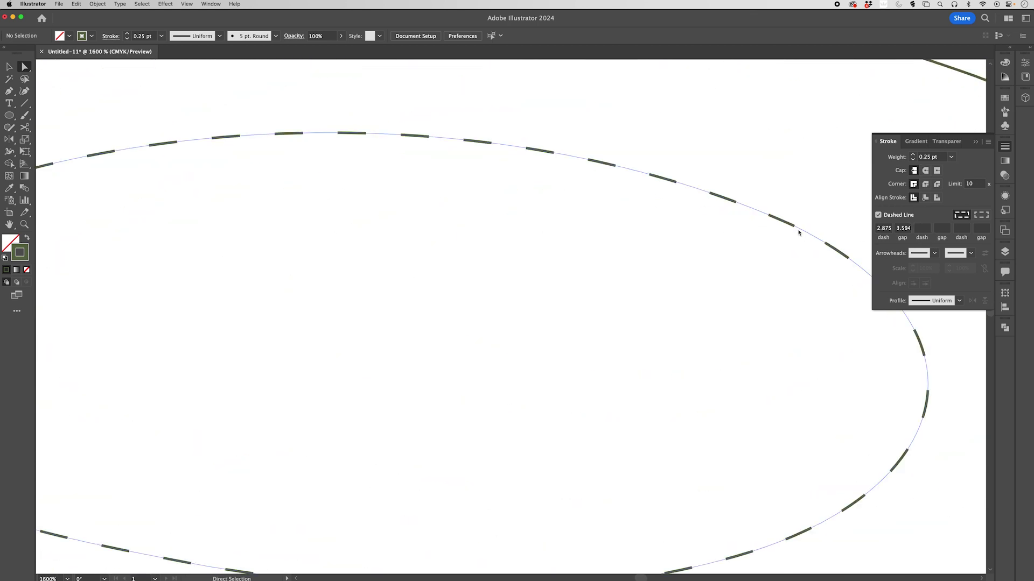
{"action": "left_click", "coordinate": [798, 233]}
{"action": "left_click", "coordinate": [925, 170]}
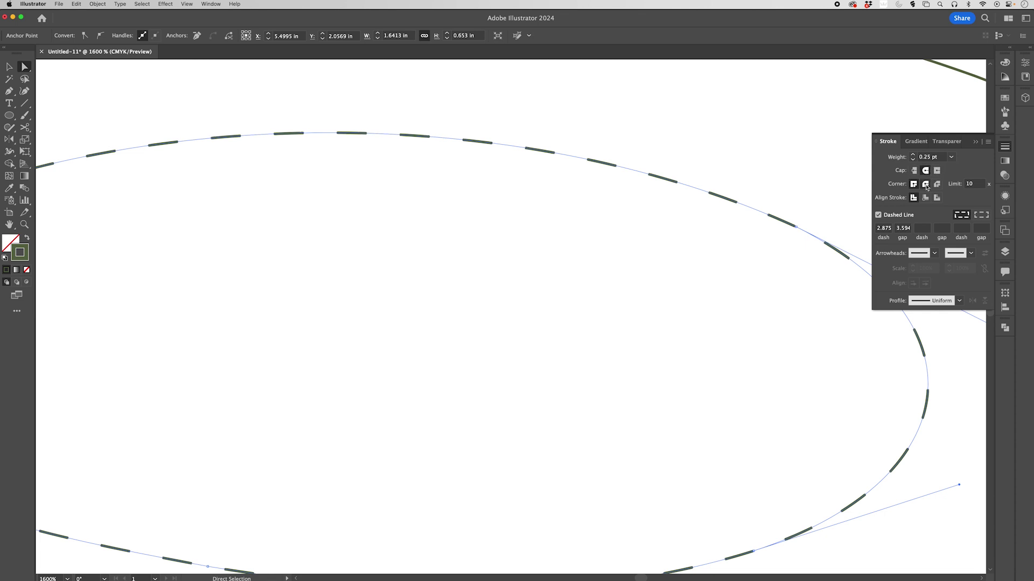
{"action": "left_click", "coordinate": [926, 184]}
{"action": "left_click", "coordinate": [764, 240]}
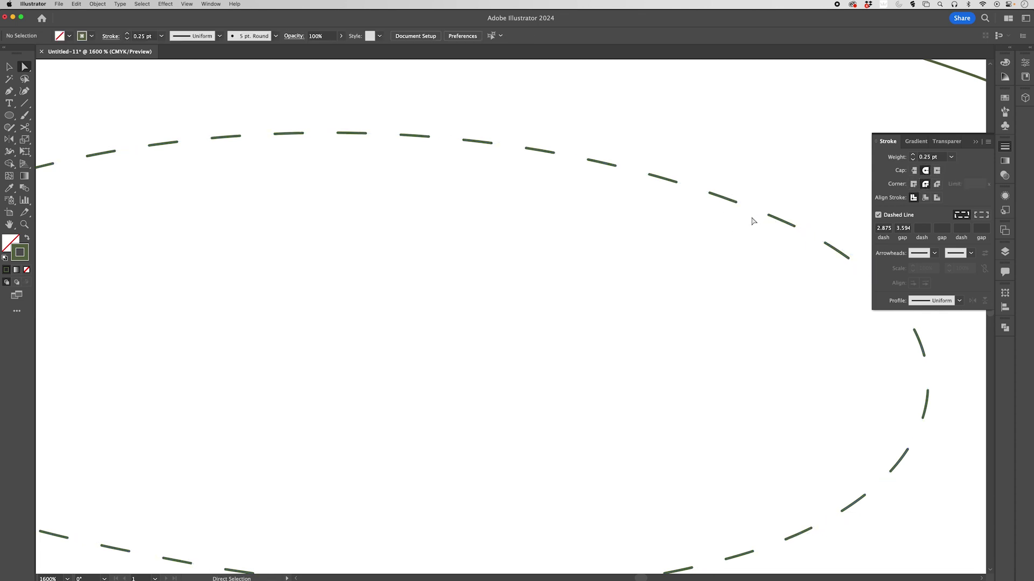
Locate and briefly select the top dashed contour, then deselect it.
{"action": "scroll", "coordinate": [727, 281], "scroll_direction": "down", "scroll_amount": 5}
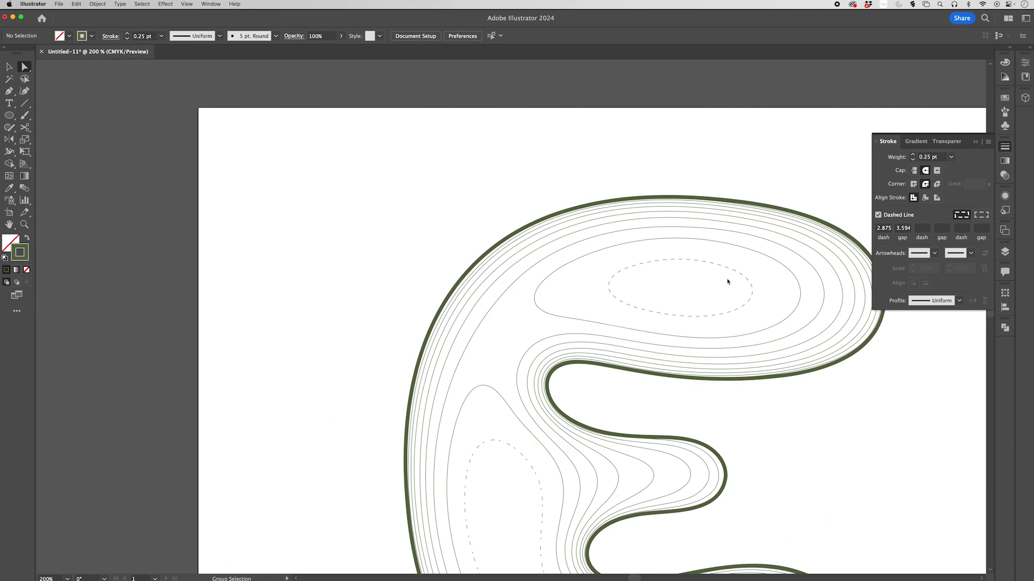
{"action": "scroll", "coordinate": [727, 281], "scroll_direction": "up", "scroll_amount": 1}
{"action": "scroll", "coordinate": [492, 381], "scroll_direction": "up", "scroll_amount": 4}
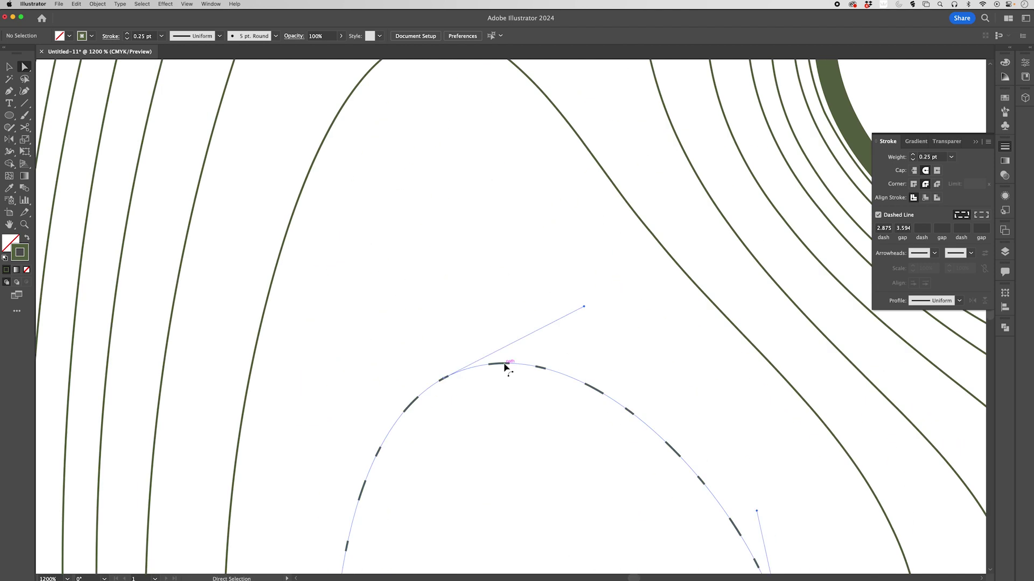
{"action": "left_click", "coordinate": [506, 368]}
{"action": "scroll", "coordinate": [506, 368], "scroll_direction": "down", "scroll_amount": 1}
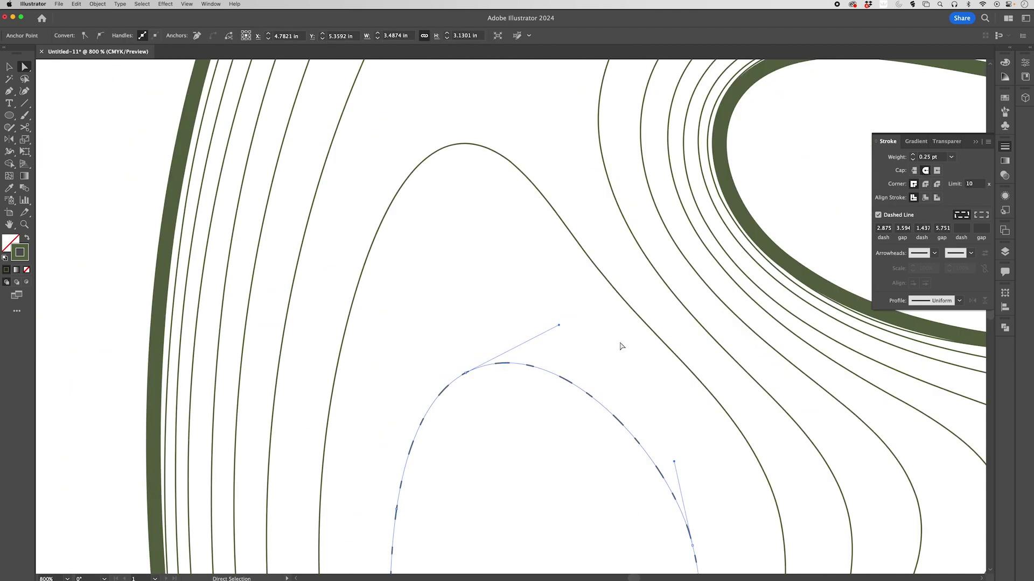
{"action": "left_click", "coordinate": [531, 346]}
{"action": "scroll", "coordinate": [531, 346], "scroll_direction": "down", "scroll_amount": 3}
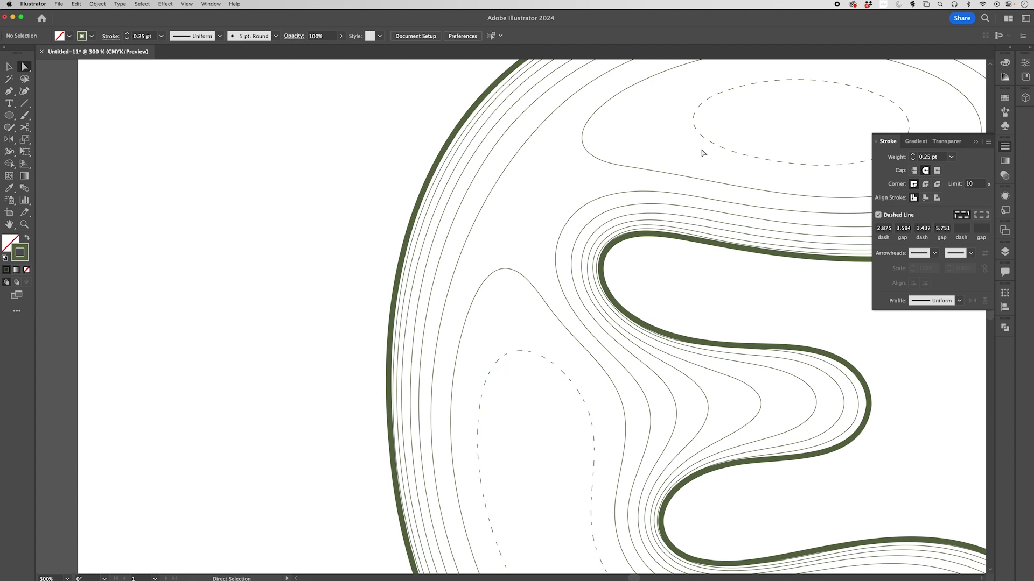
Eyedropper the lower contour's 2.875/3.594/1.437/5.751 dash pattern onto the top innermost contour.
{"action": "left_click", "coordinate": [719, 150]}
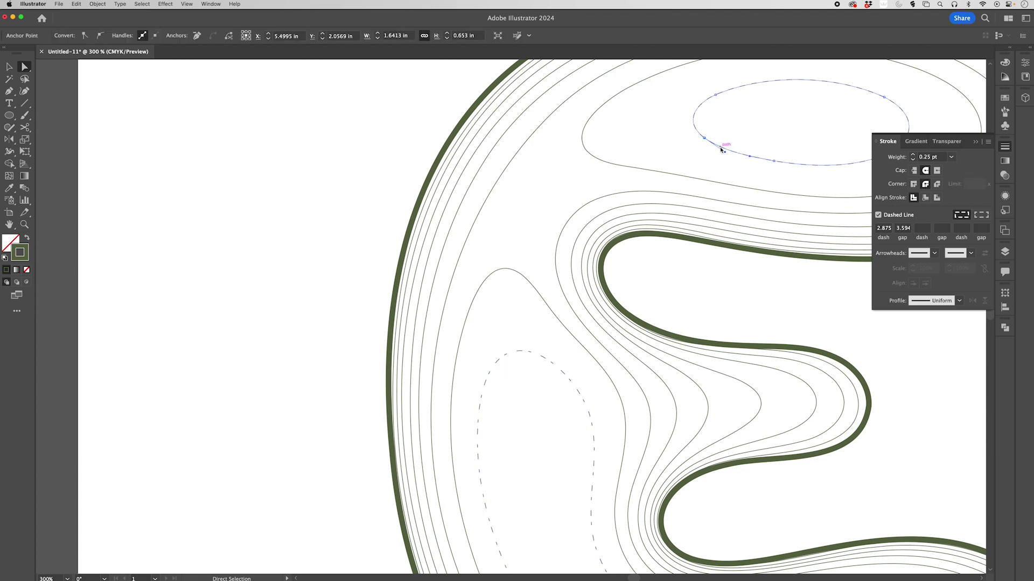
{"action": "key", "text": "i"}
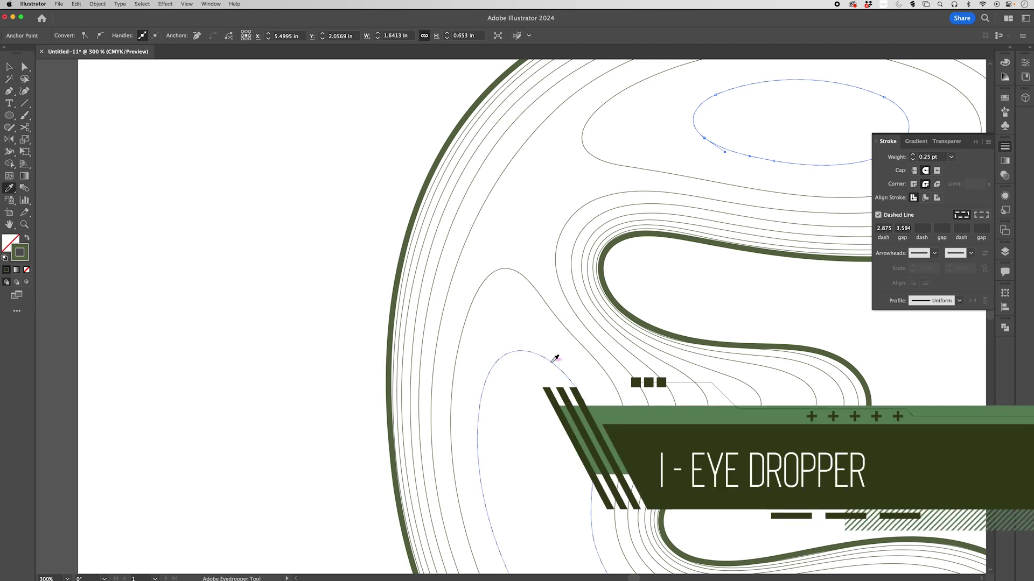
{"action": "left_click", "coordinate": [554, 359], "text": "alt"}
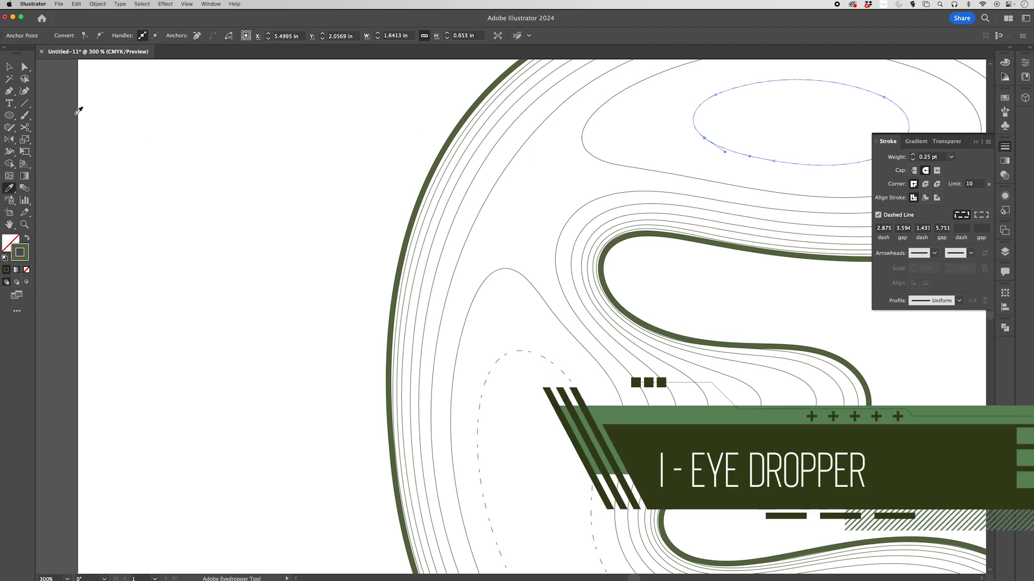
{"action": "key", "text": "v"}
{"action": "left_click", "coordinate": [208, 161]}
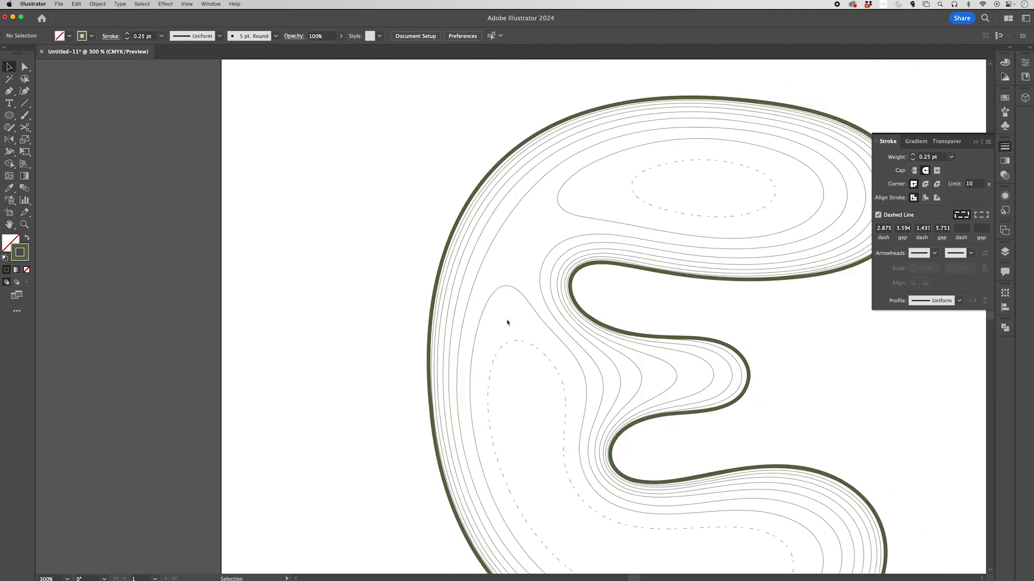
{"action": "key", "text": "super+1"}
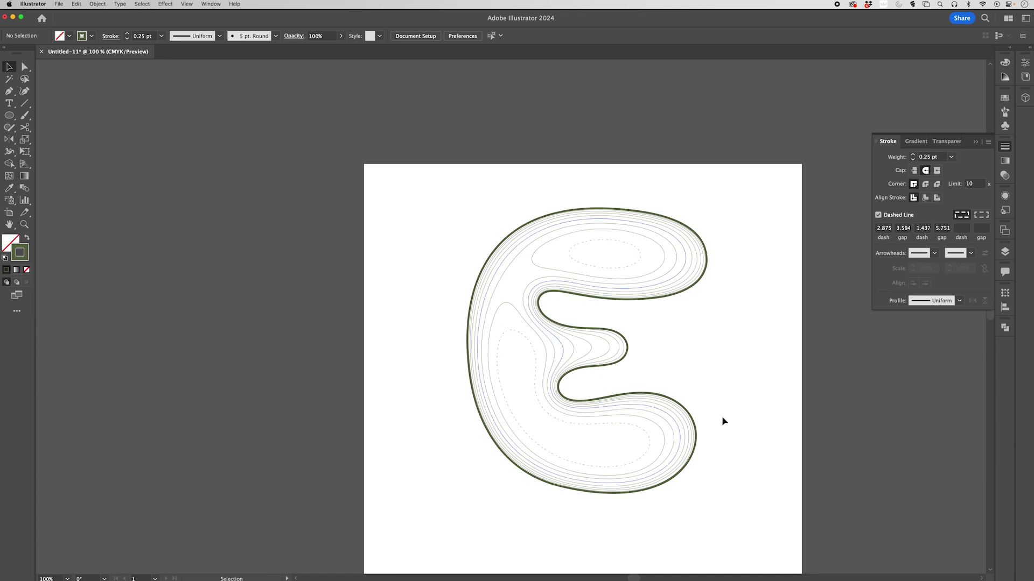
Scroll right to bring the inflated 3D letter E into view.
{"action": "scroll", "coordinate": [752, 412], "scroll_direction": "right", "scroll_amount": 3}
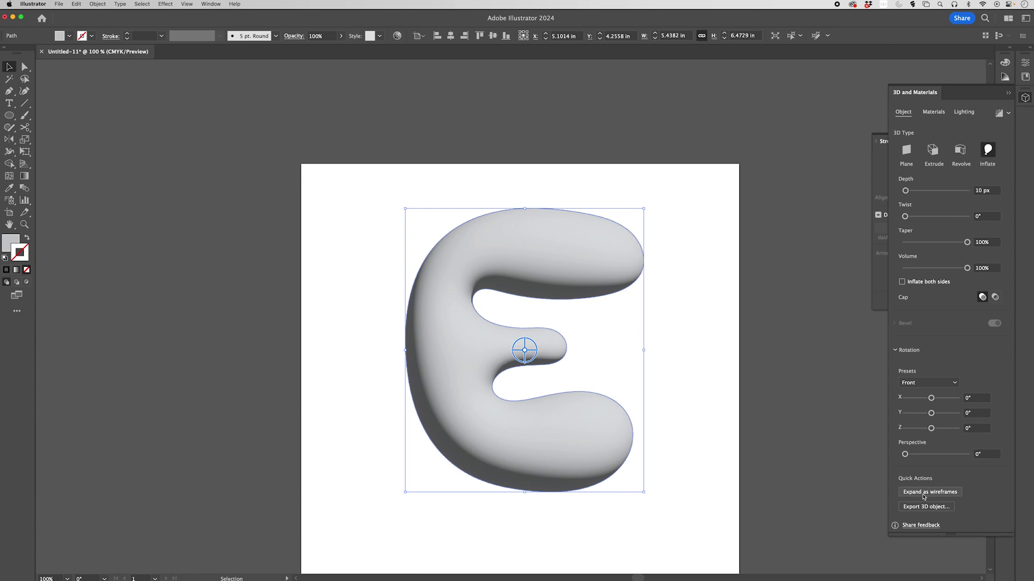
Render the inflated E as a wireframe and expand it into 0.25 pt contour-line paths.
{"action": "left_click", "coordinate": [1008, 113]}
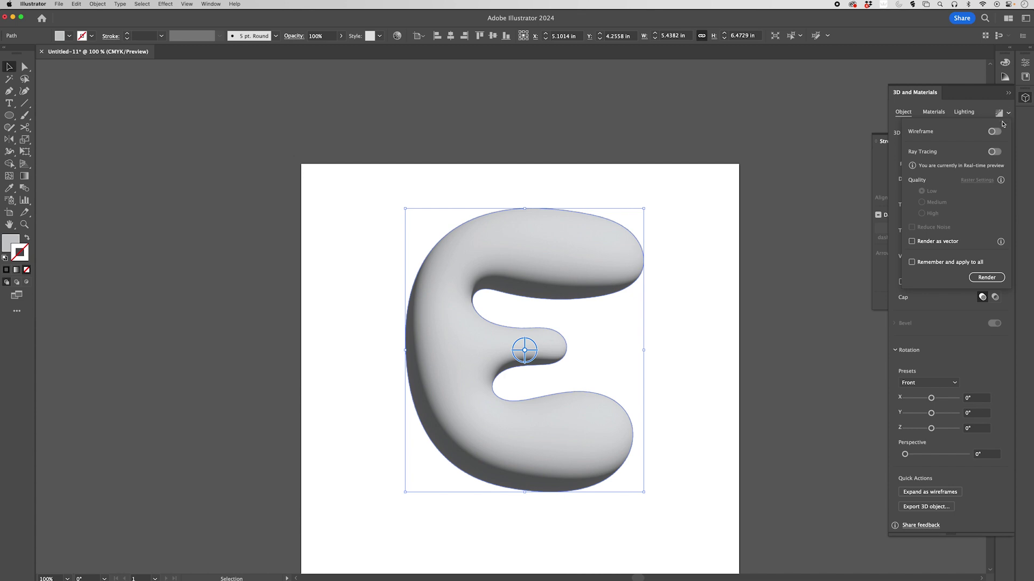
{"action": "left_click", "coordinate": [995, 132]}
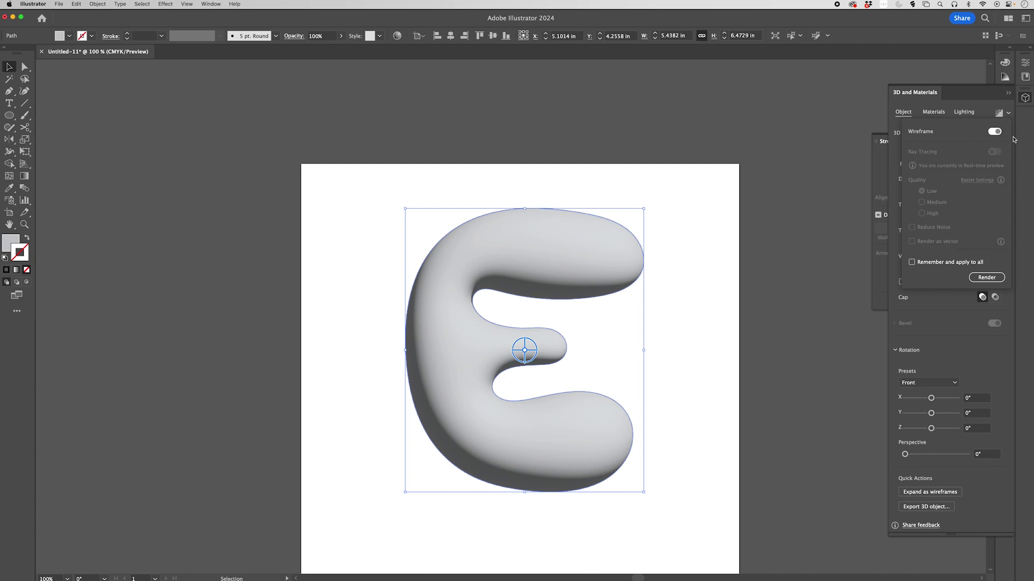
{"action": "left_click", "coordinate": [986, 278]}
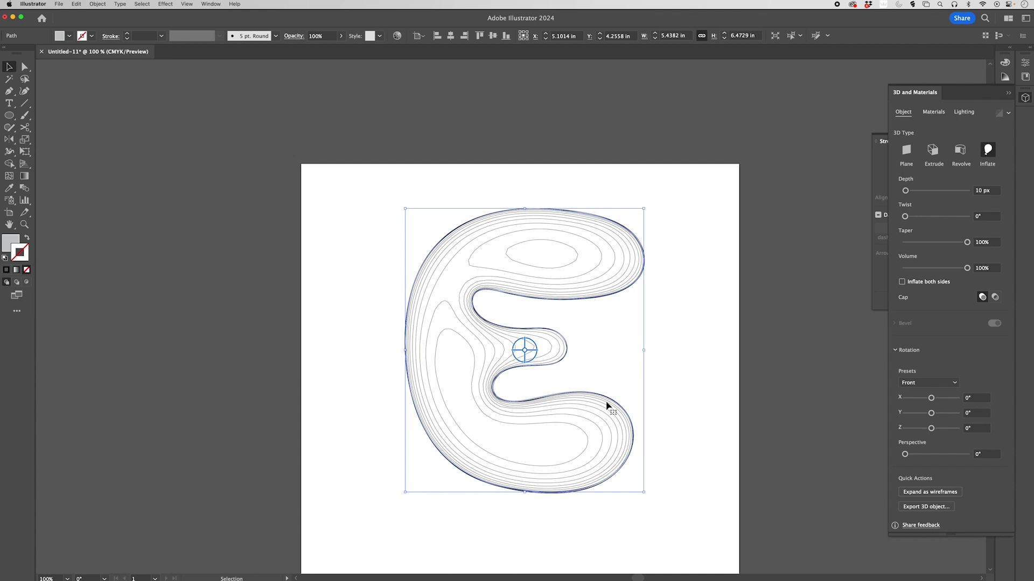
{"action": "left_click", "coordinate": [97, 4]}
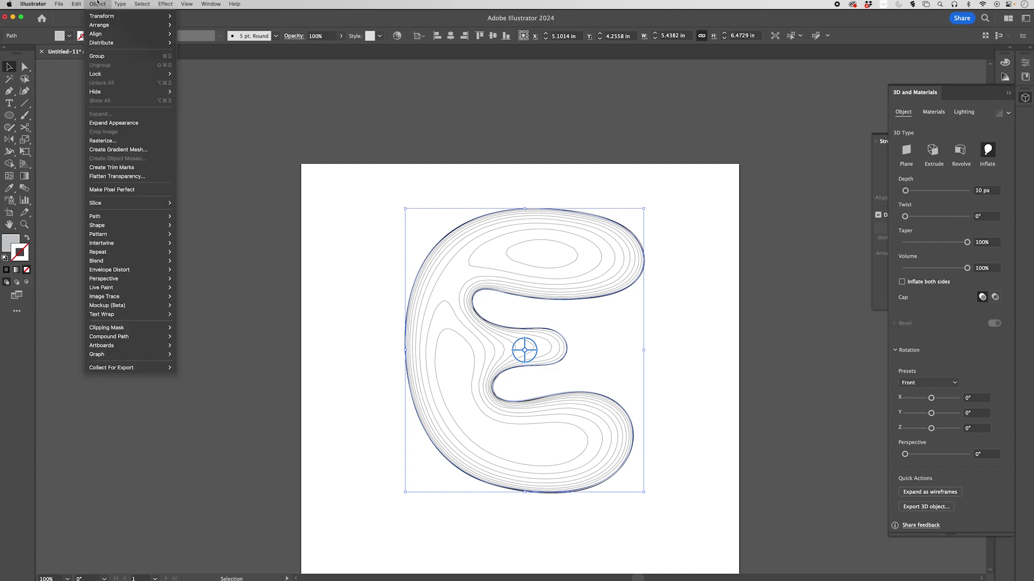
{"action": "left_click", "coordinate": [128, 124]}
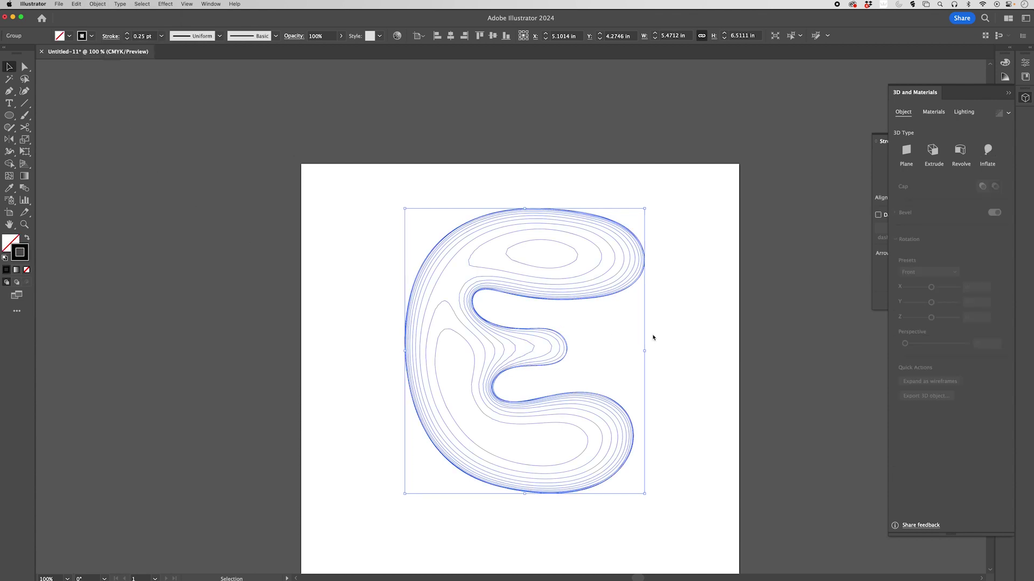